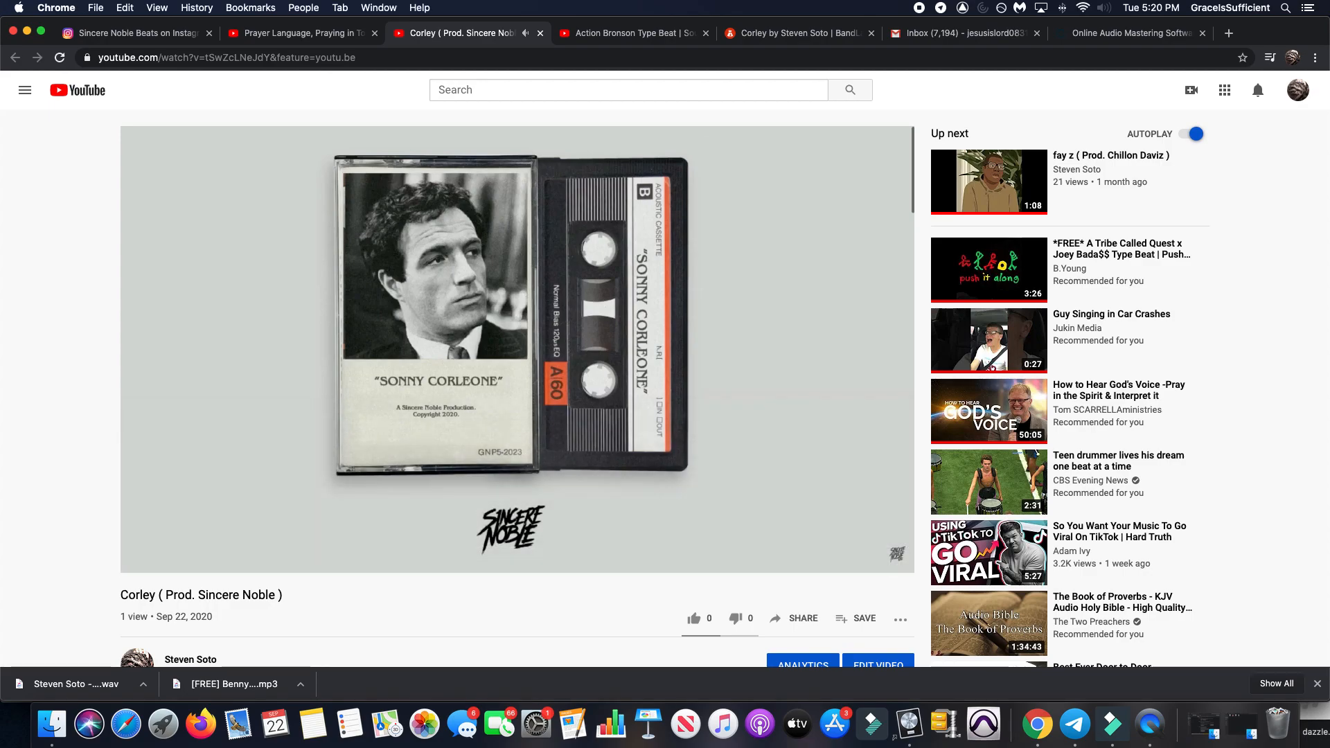
# Step: Pause the Corley video on YouTube, switch to the Corley project in Logic Pro X and select the Audio 3 track
pyautogui.click(772, 313)
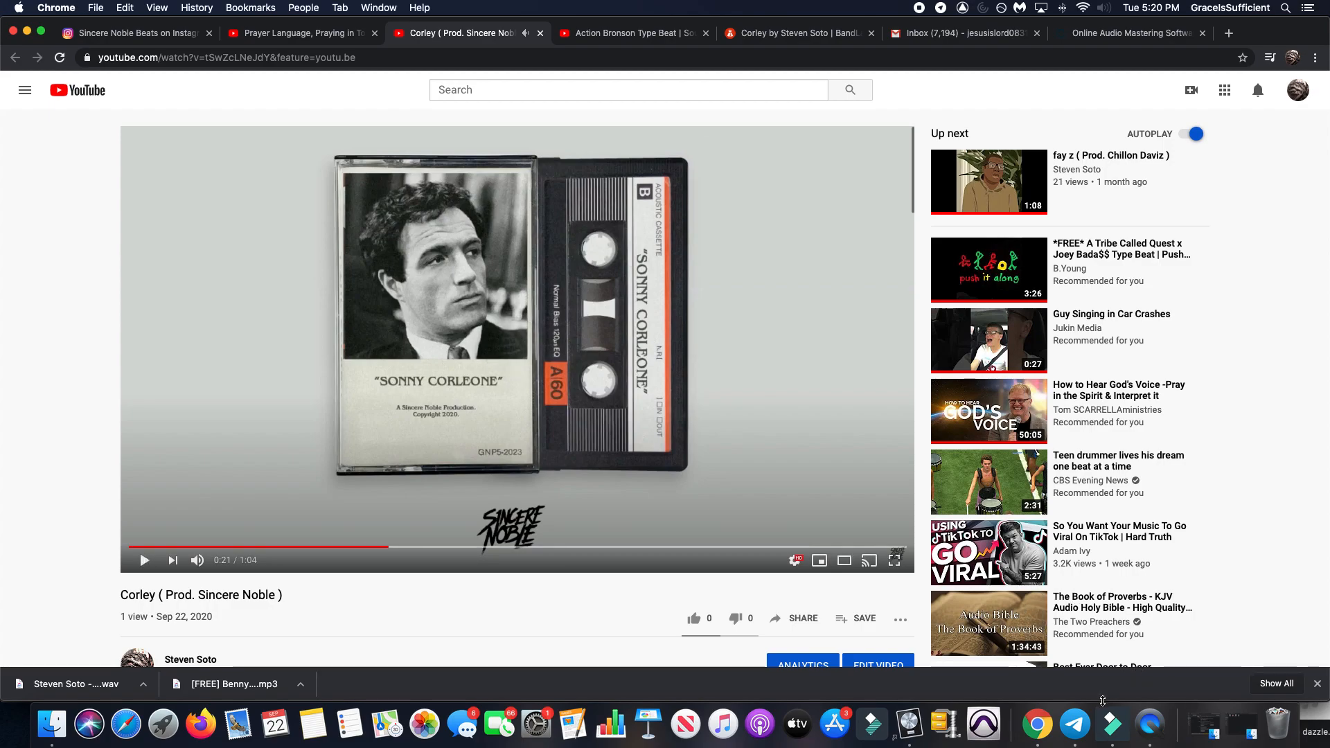
pyautogui.click(914, 725)
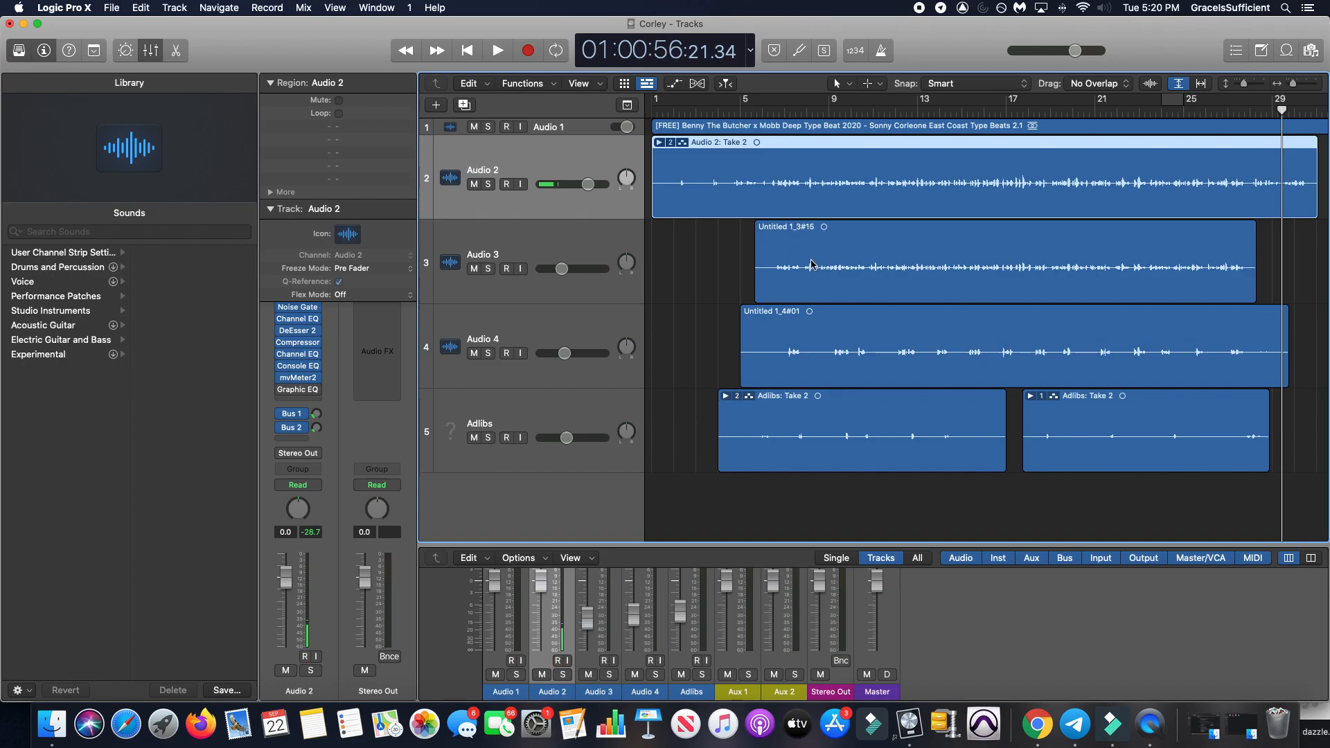
pyautogui.click(615, 232)
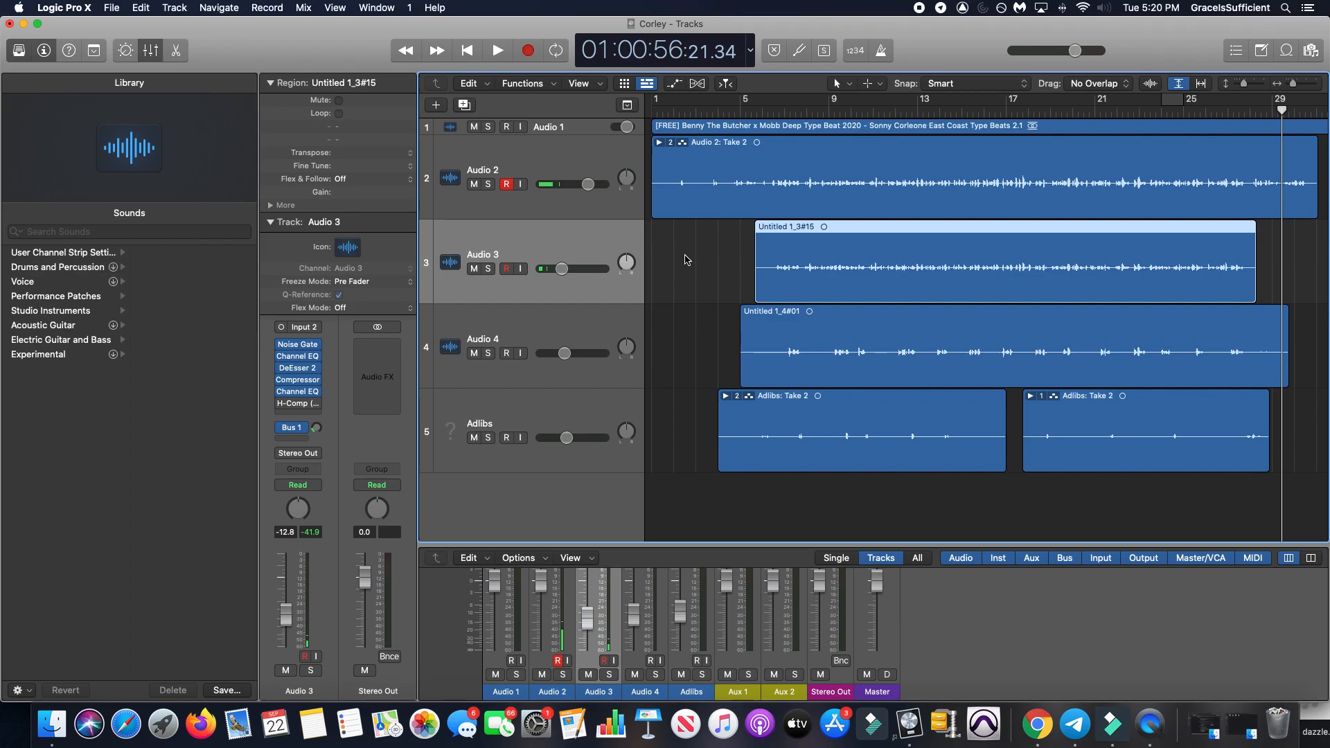
# Step: Play the full mix briefly from the 10-second mark
pyautogui.click(762, 112)
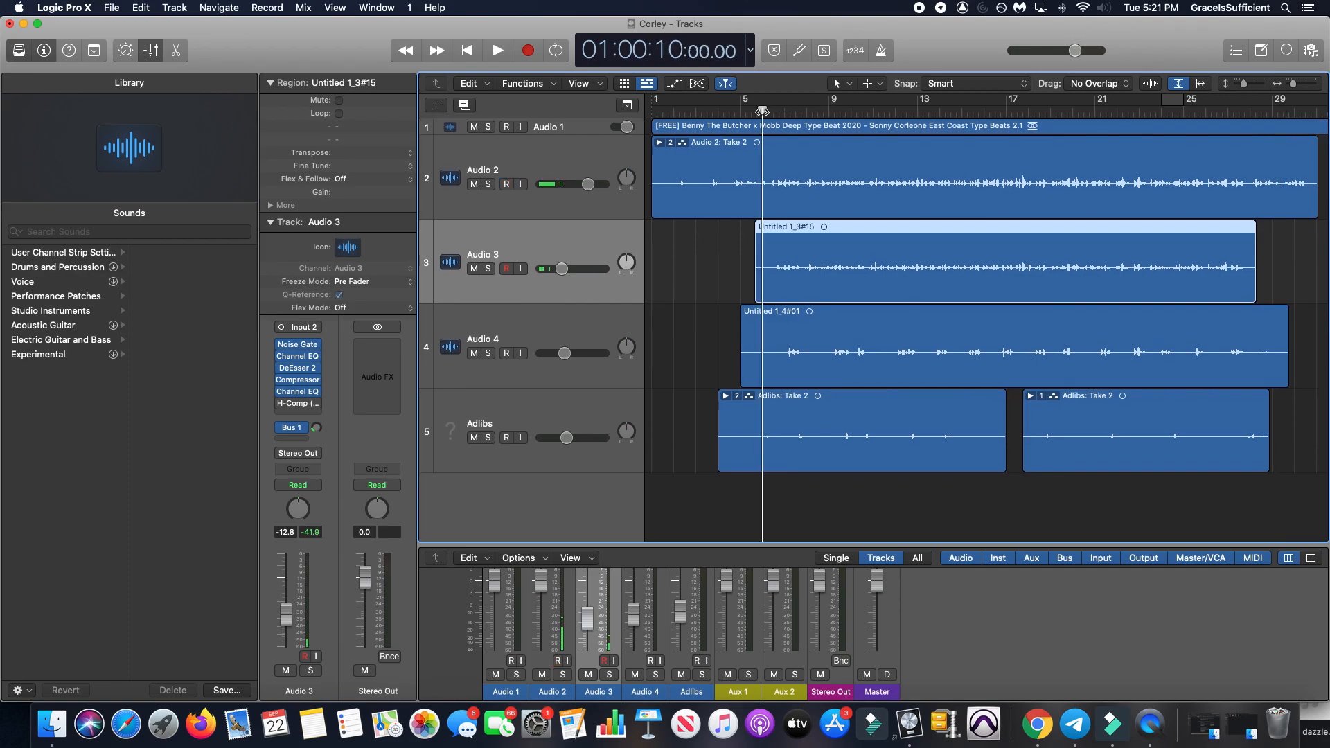
pyautogui.press('space')
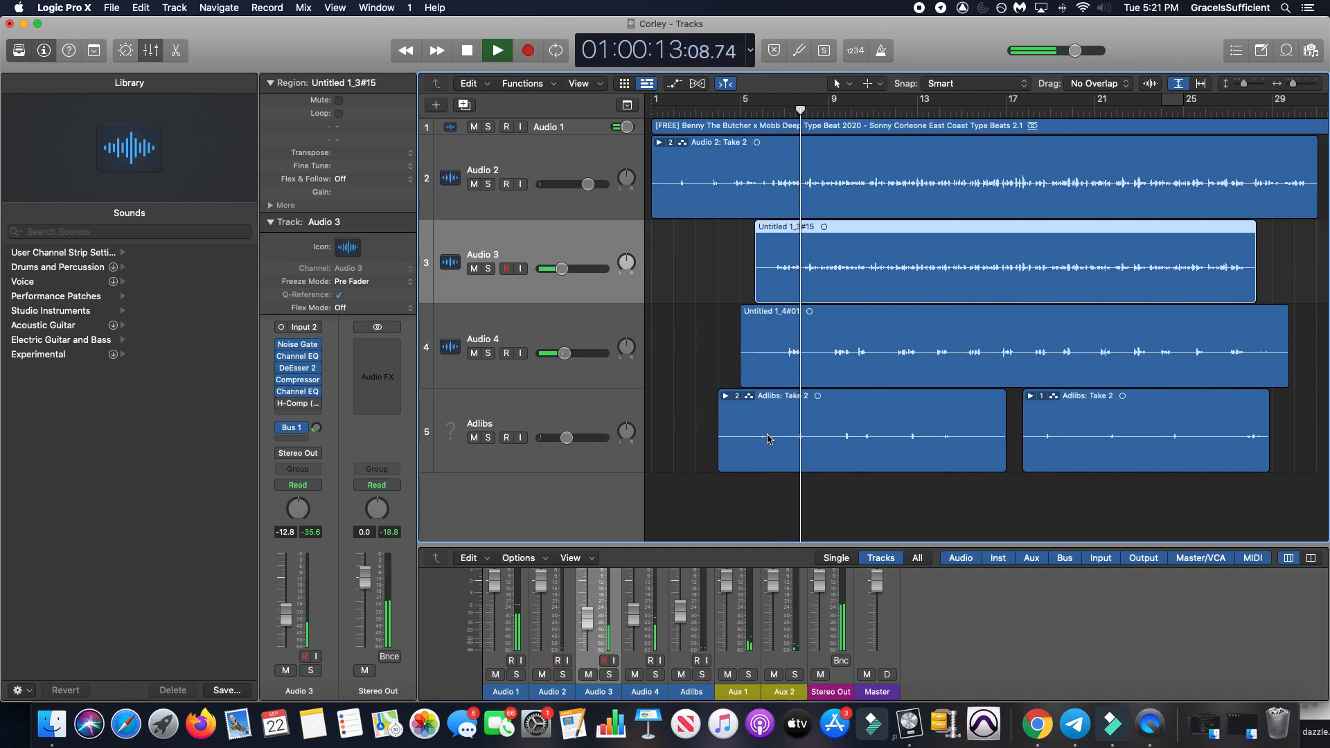
pyautogui.press('space')
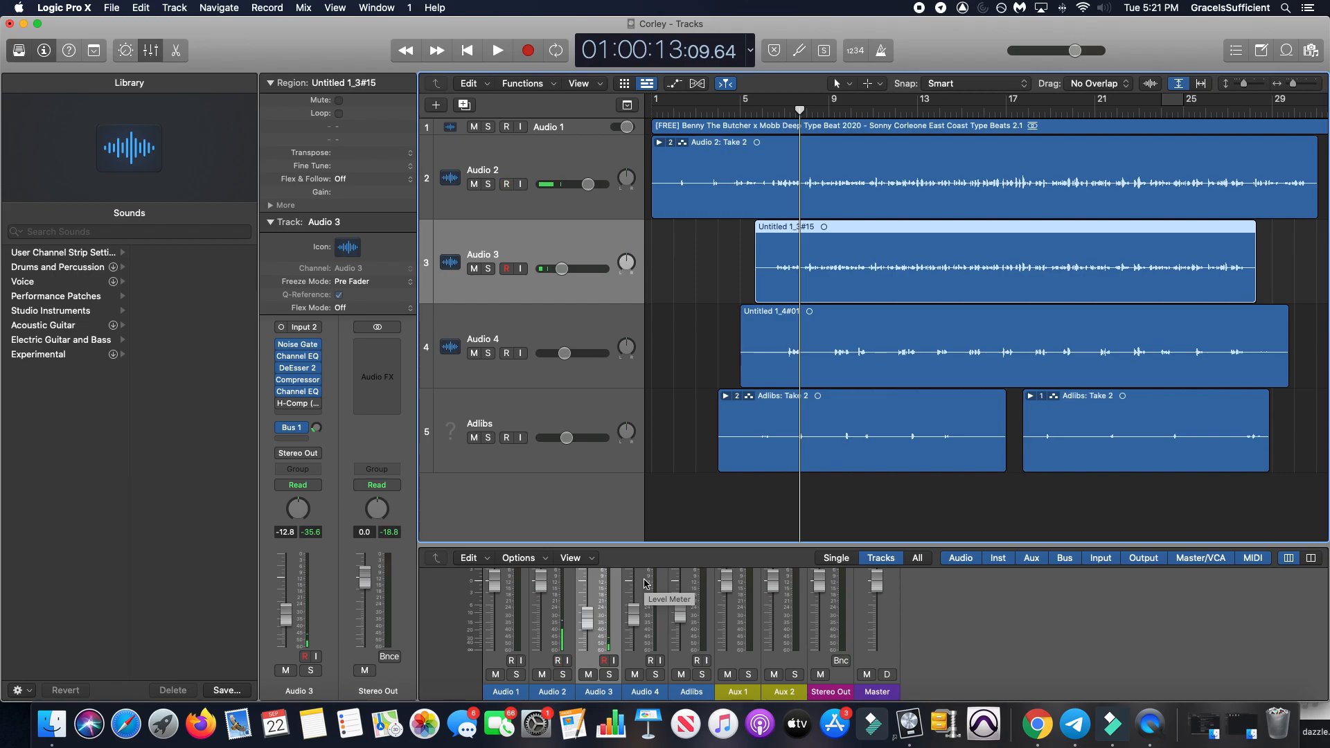
# Step: Mute the Audio 3, Audio 4, Adlibs and Audio 1 tracks so only the Audio 2 vocal is heard
pyautogui.click(474, 269)
pyautogui.click(475, 353)
pyautogui.click(474, 437)
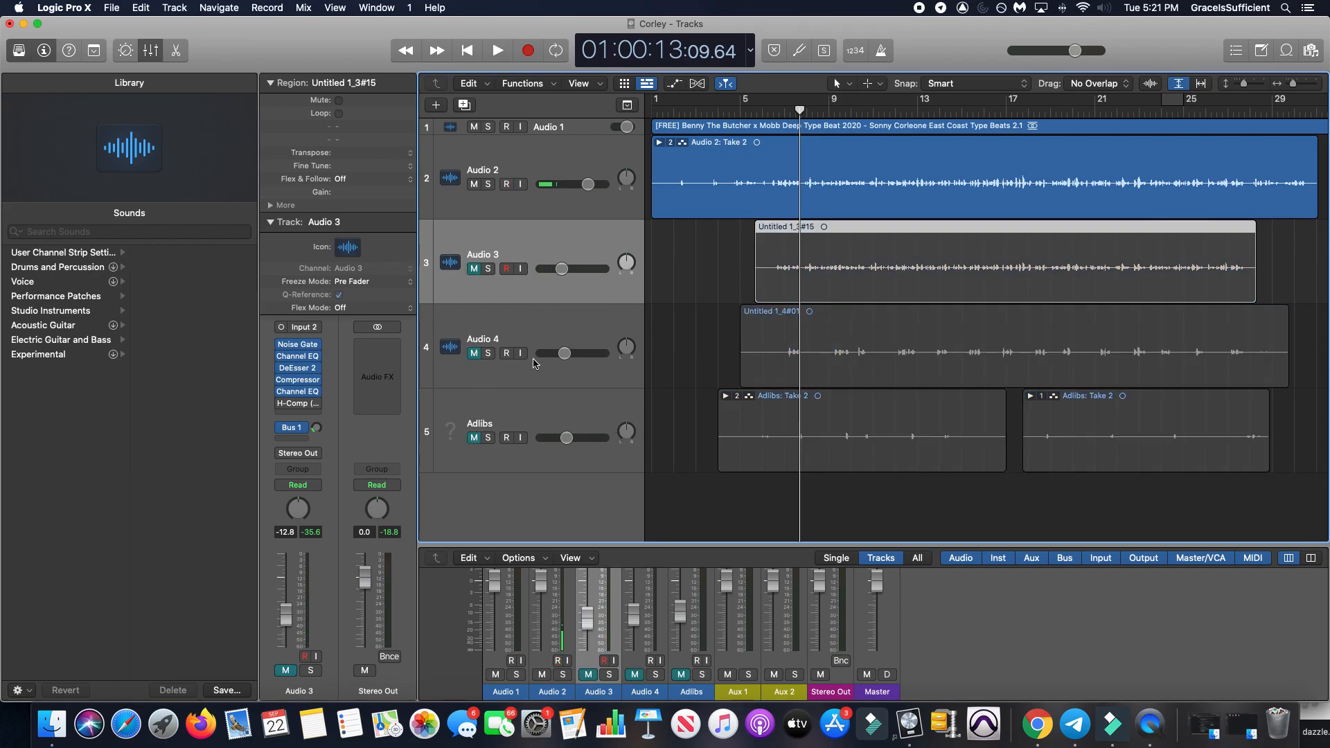
pyautogui.click(474, 127)
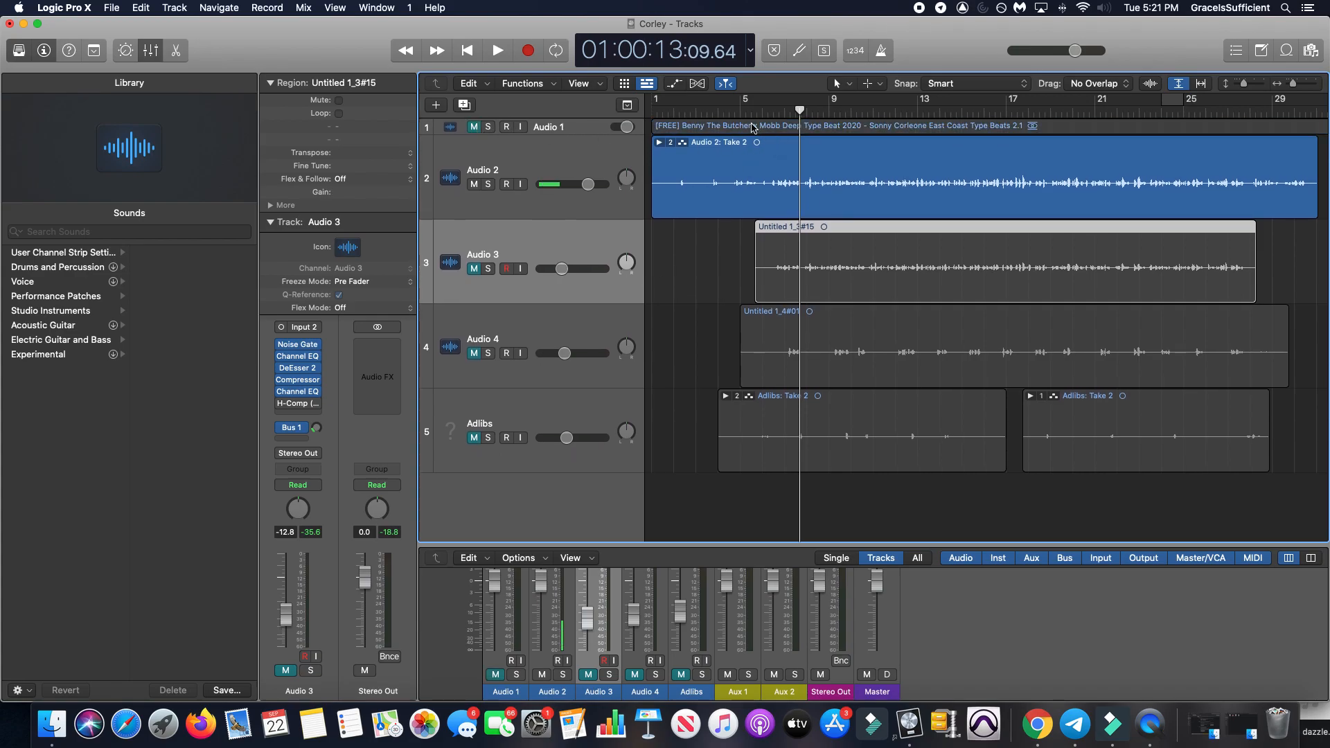
# Step: Play the isolated Audio 2 vocal with its current effects from the 11-second mark
pyautogui.click(773, 115)
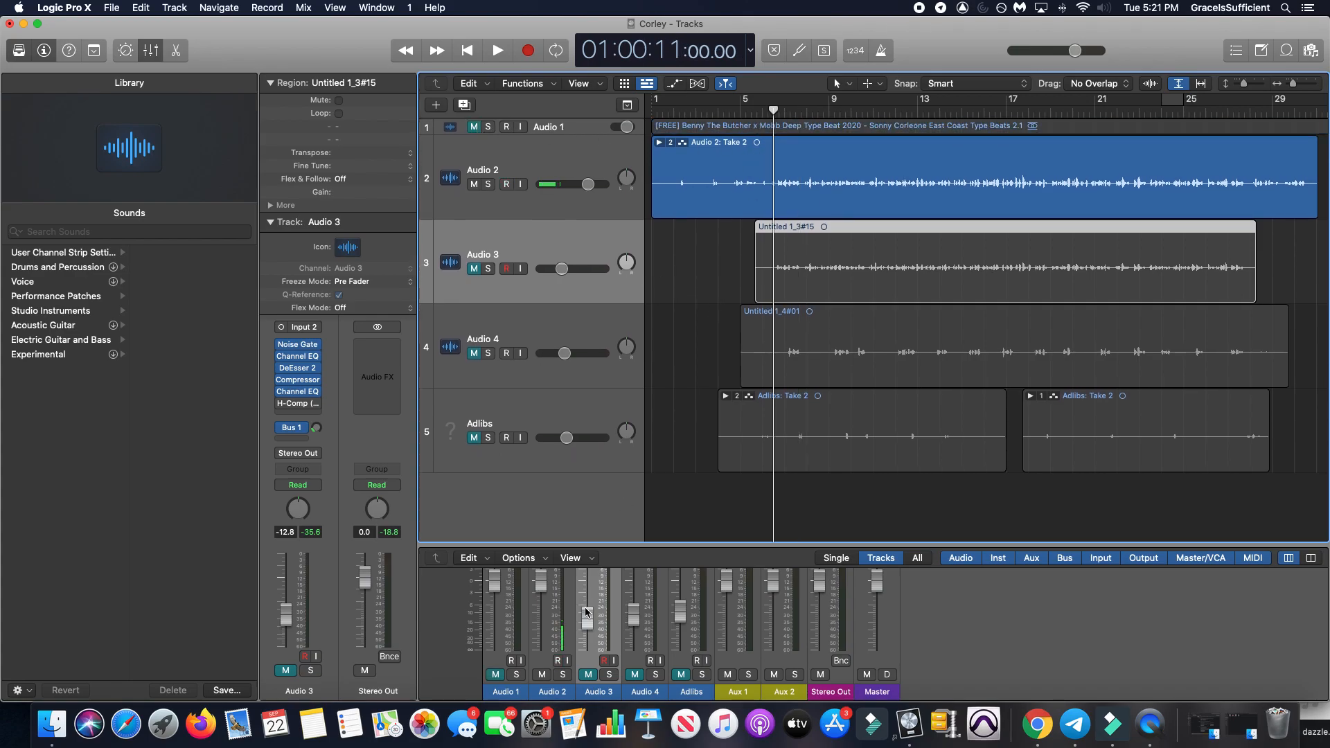
pyautogui.scroll(10, 585, 608)
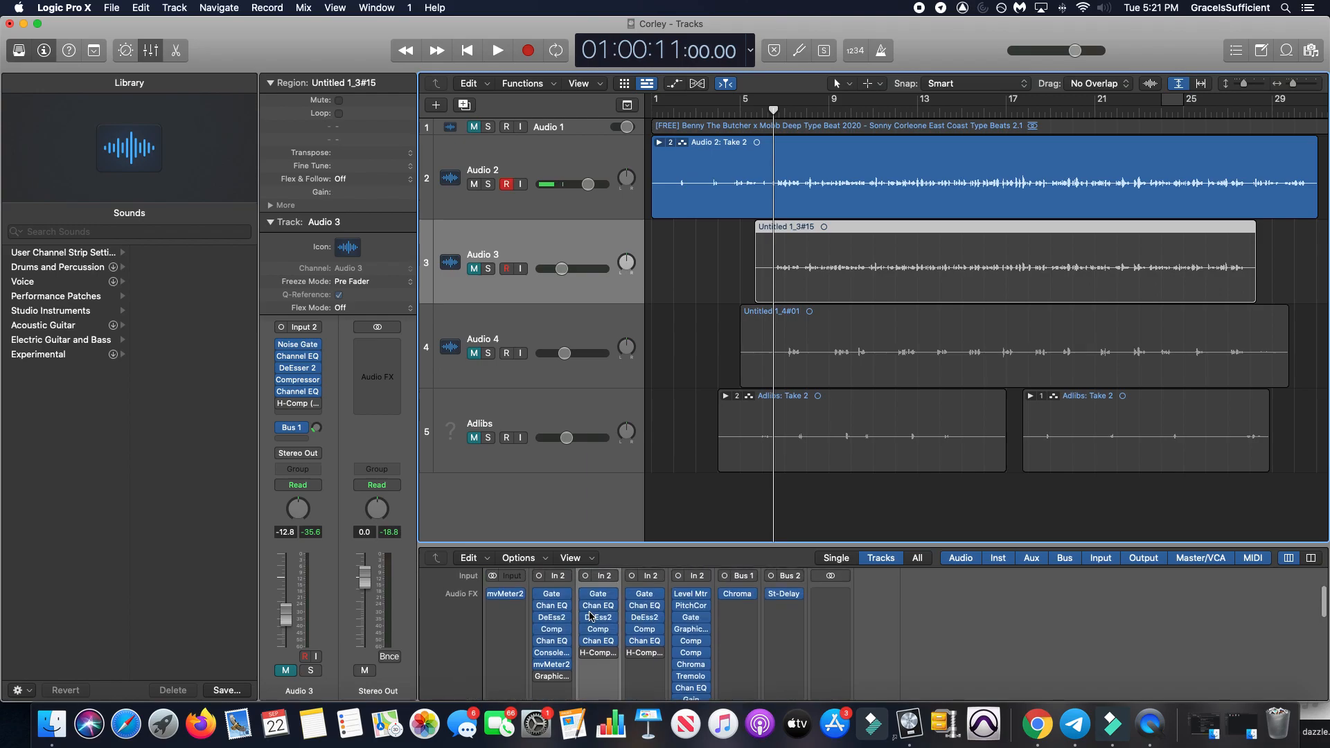
pyautogui.press('space')
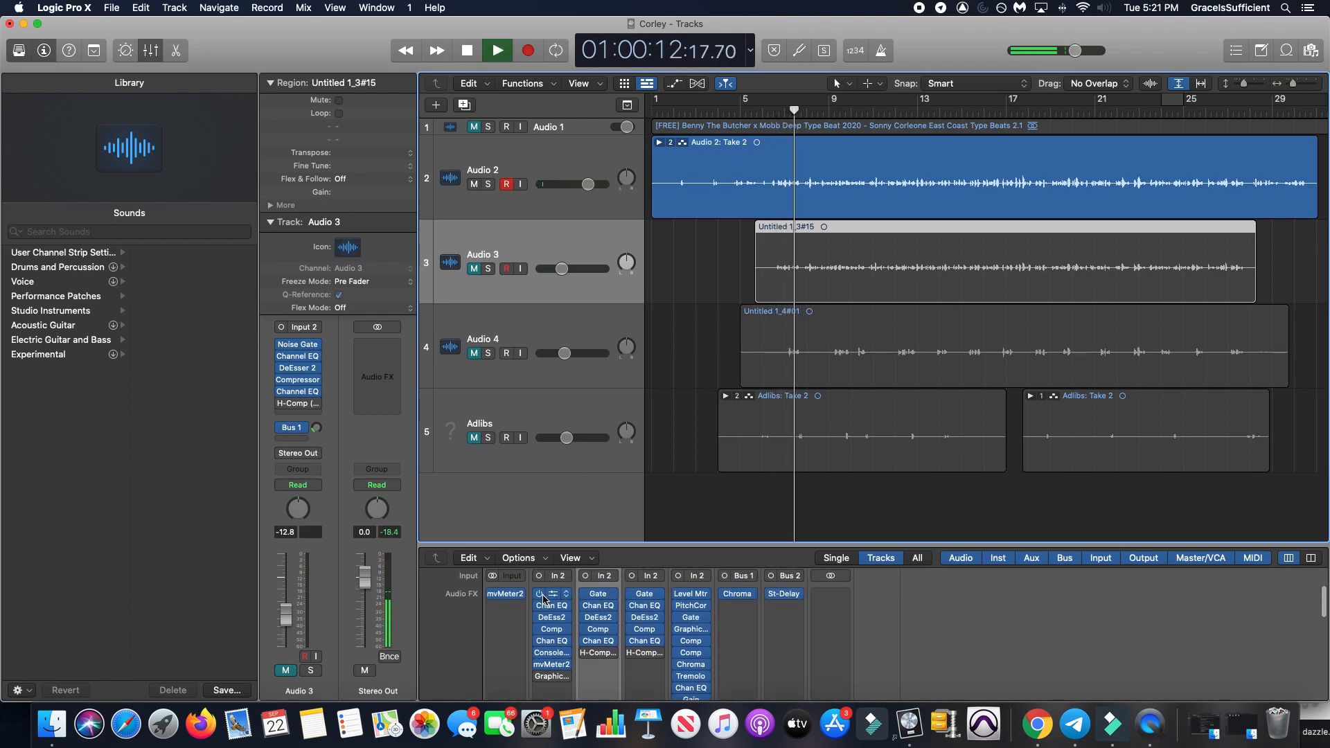
pyautogui.press('space')
# Step: Reset the Audio 2 channel strip to clear its effects and sends
pyautogui.scroll(3, 553, 623)
pyautogui.scroll(-1, 554, 627)
pyautogui.click(560, 590)
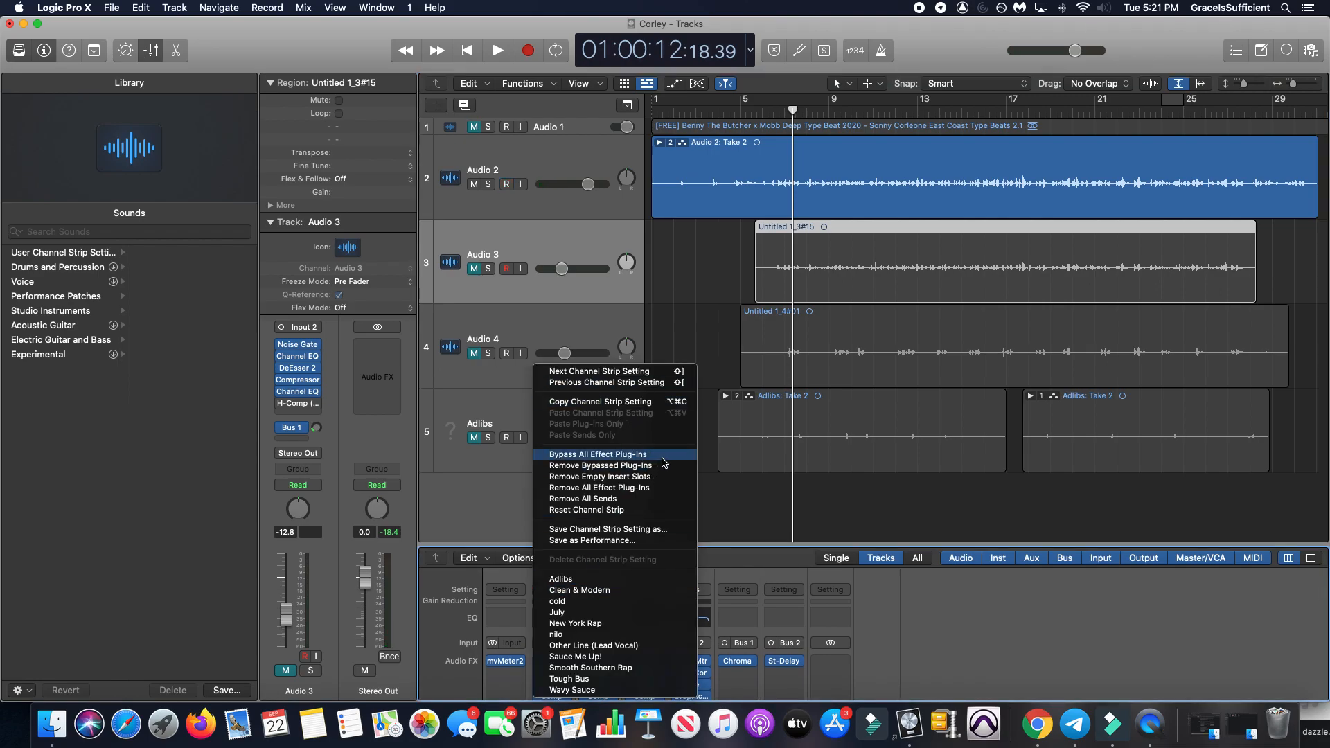
pyautogui.click(657, 510)
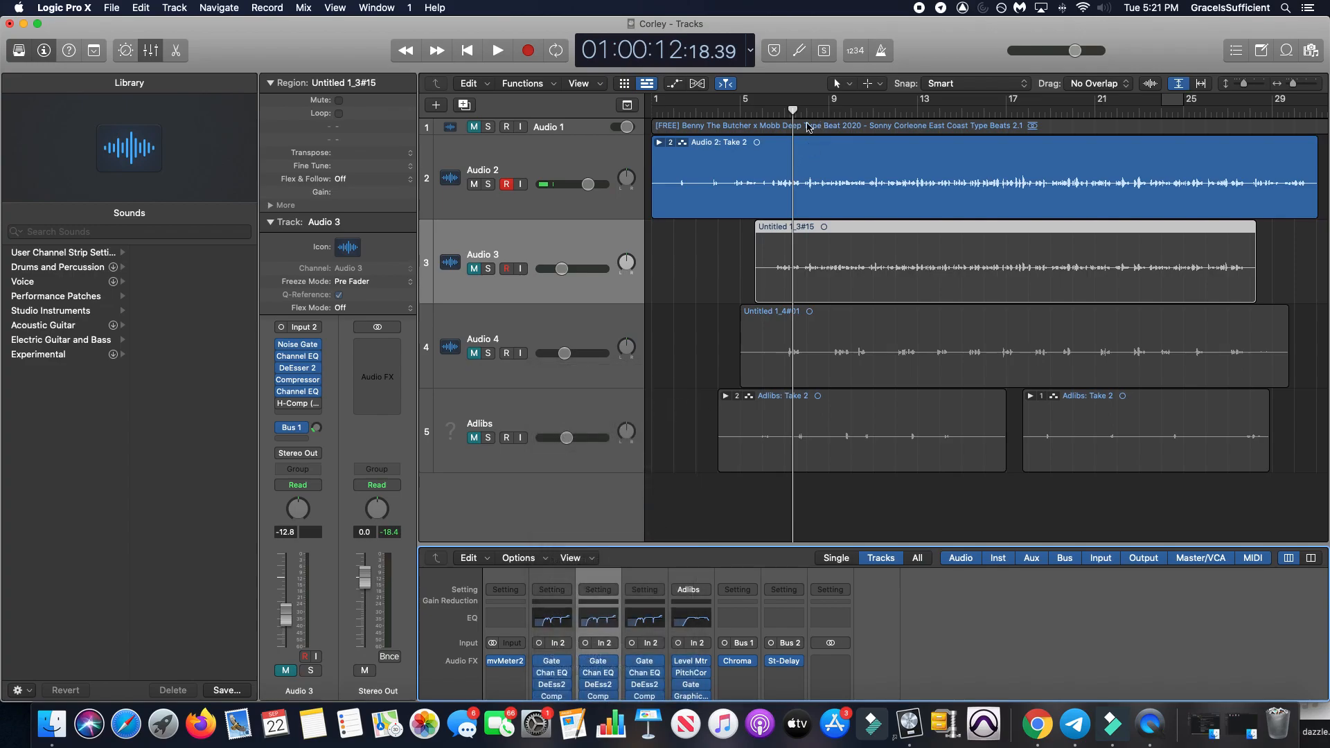
# Step: Listen to the unprocessed Audio 2 vocal from the 10-second mark
pyautogui.click(763, 112)
pyautogui.press('space')
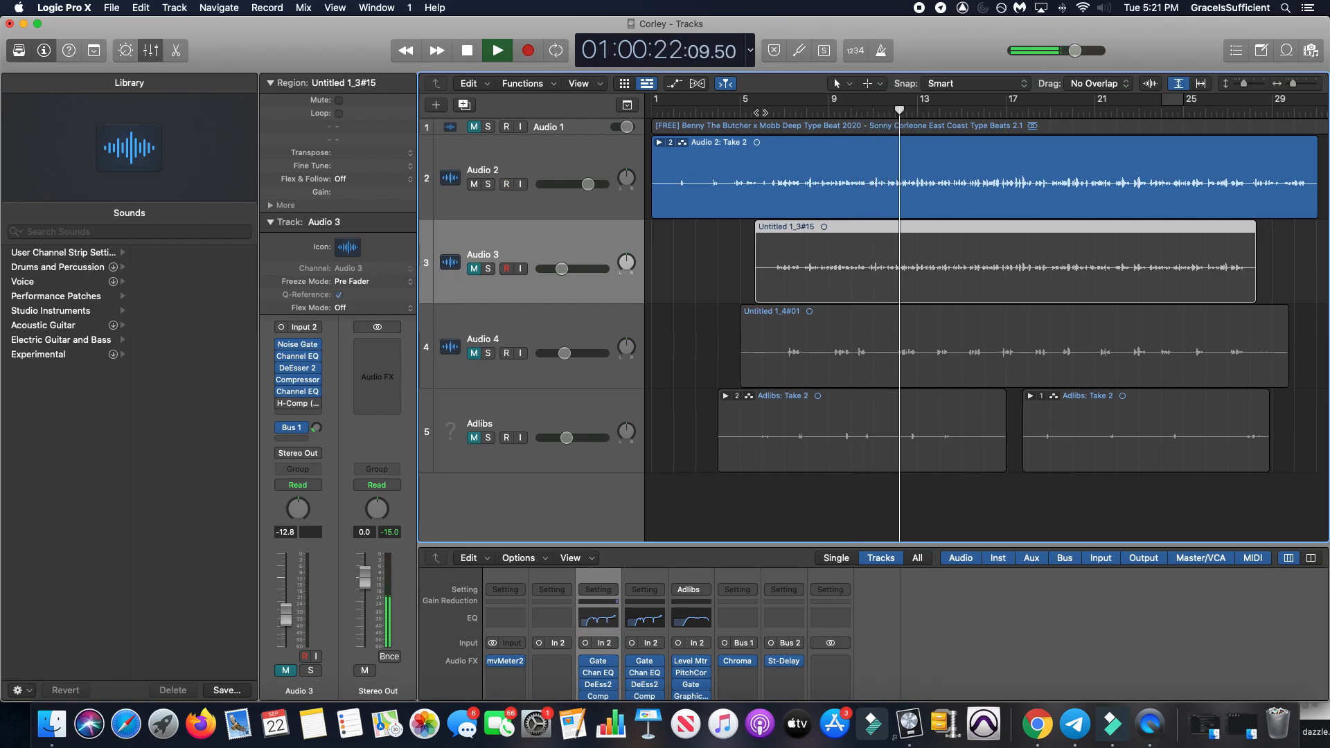
pyautogui.press('space')
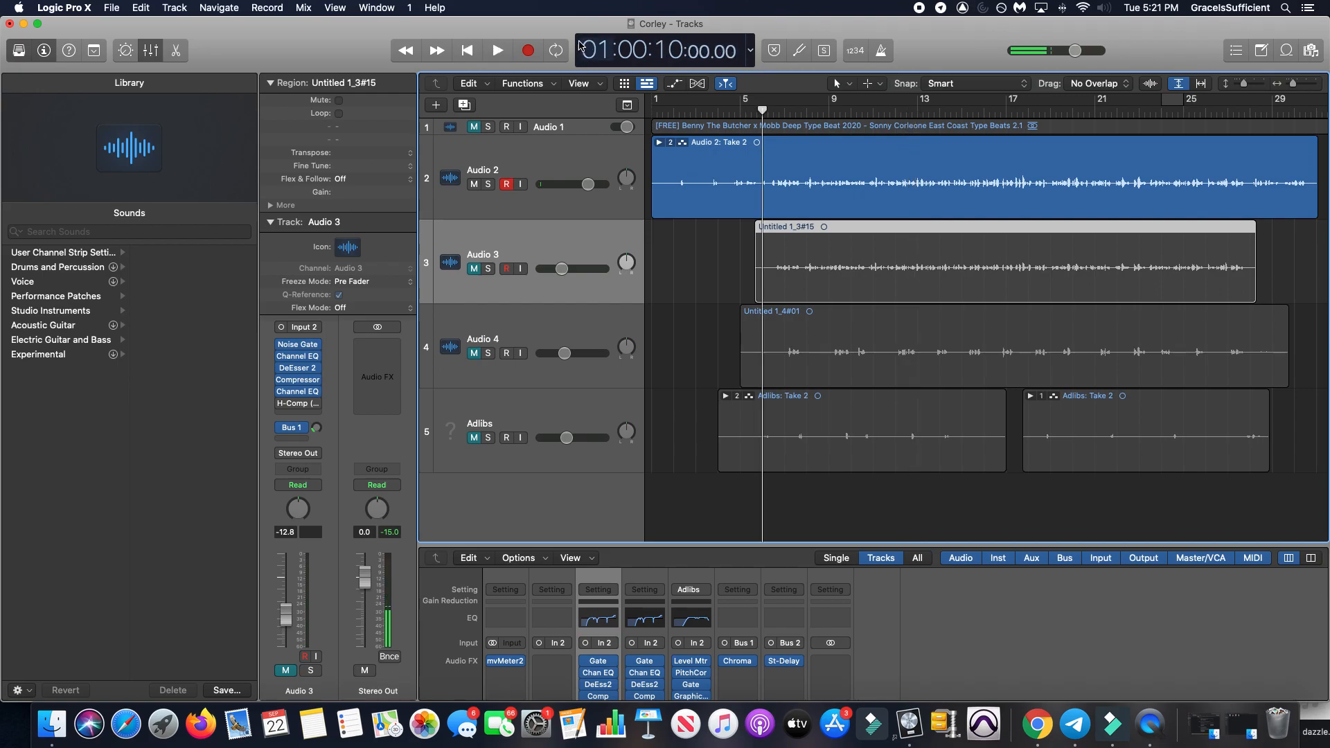
# Step: Turn on cycle mode and shorten the cycle range so it ends at bar 17
pyautogui.press('c')
pyautogui.moveTo(1185, 100); pyautogui.dragTo(1006, 109)
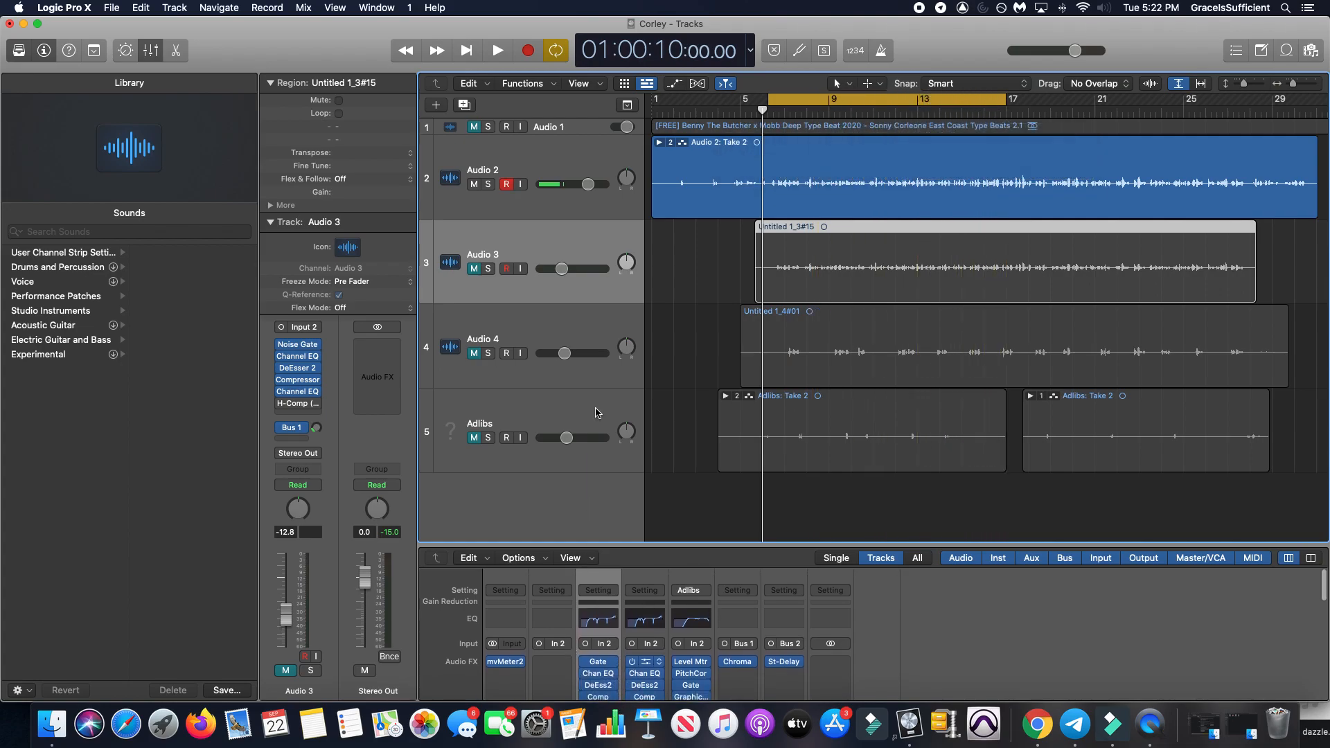
# Step: Add a Channel EQ to the Audio 2 track and enable its low-cut band with a 48 dB/Oct slope
pyautogui.click(627, 212)
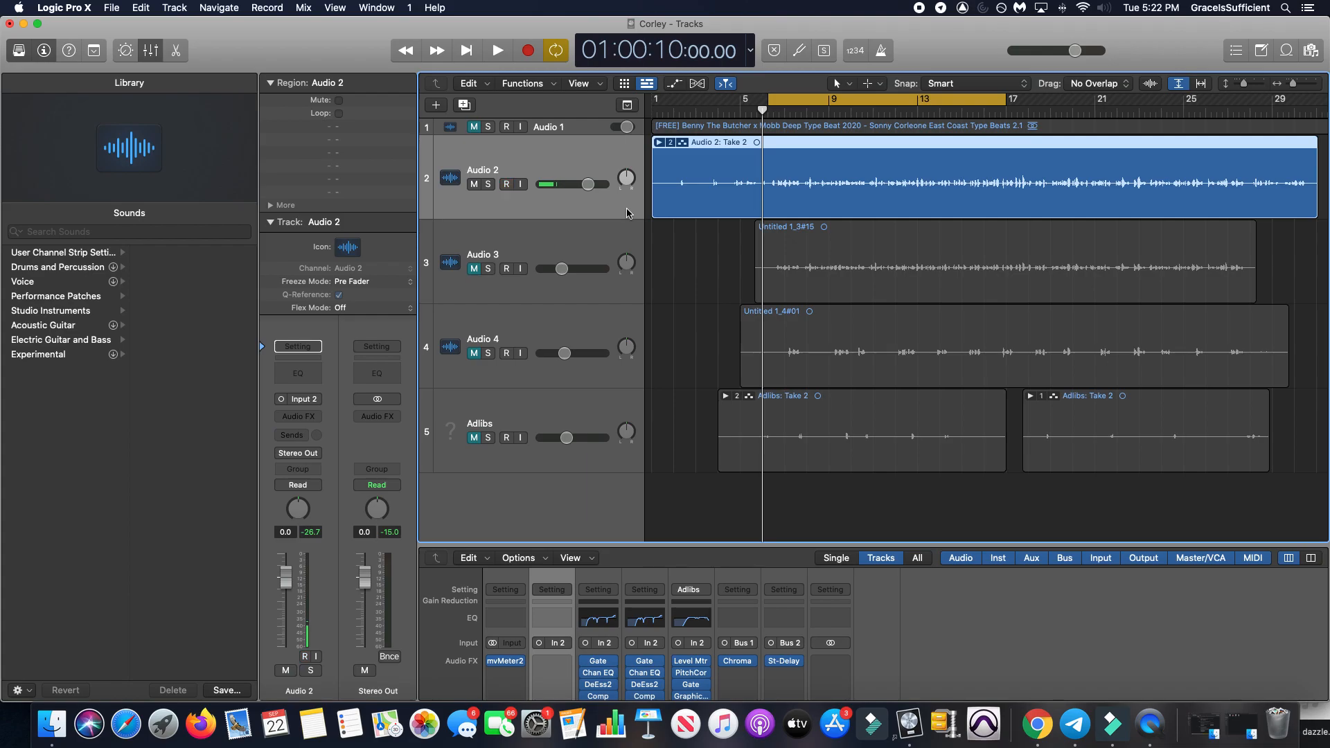
pyautogui.click(552, 617)
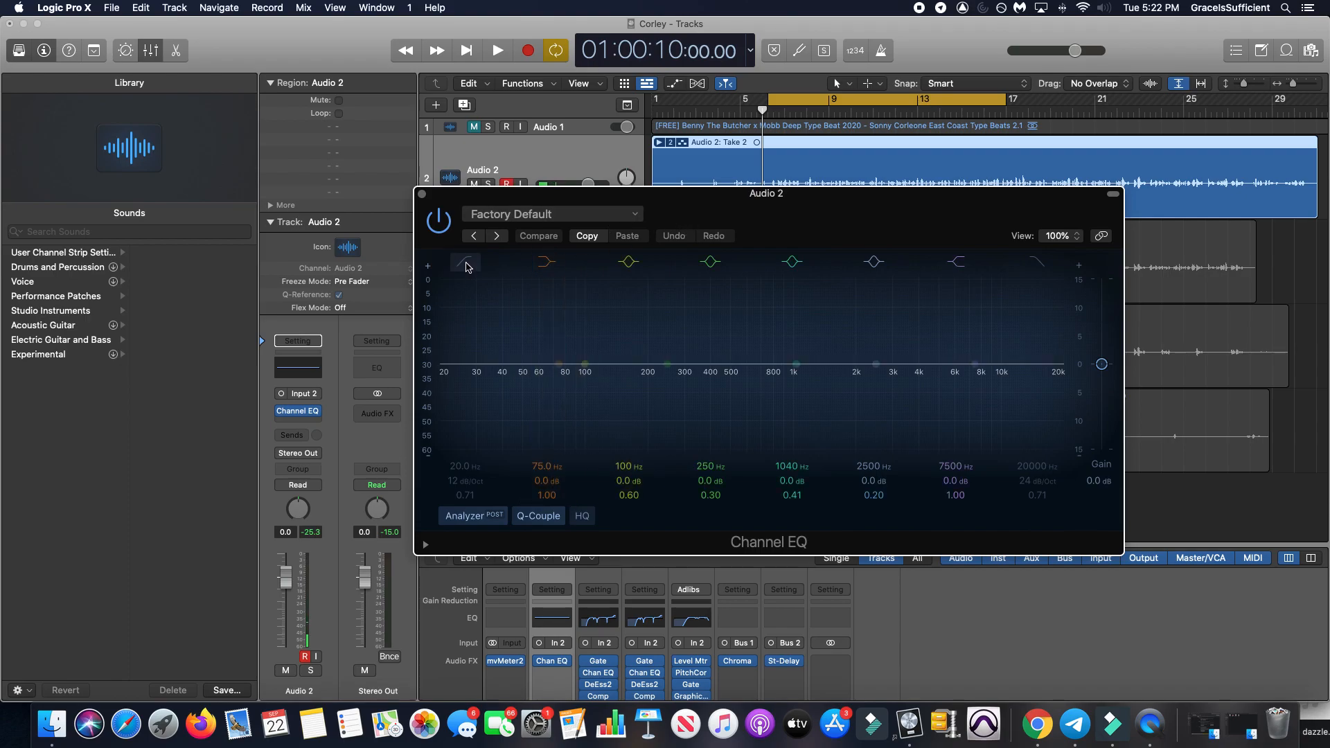
pyautogui.click(466, 265)
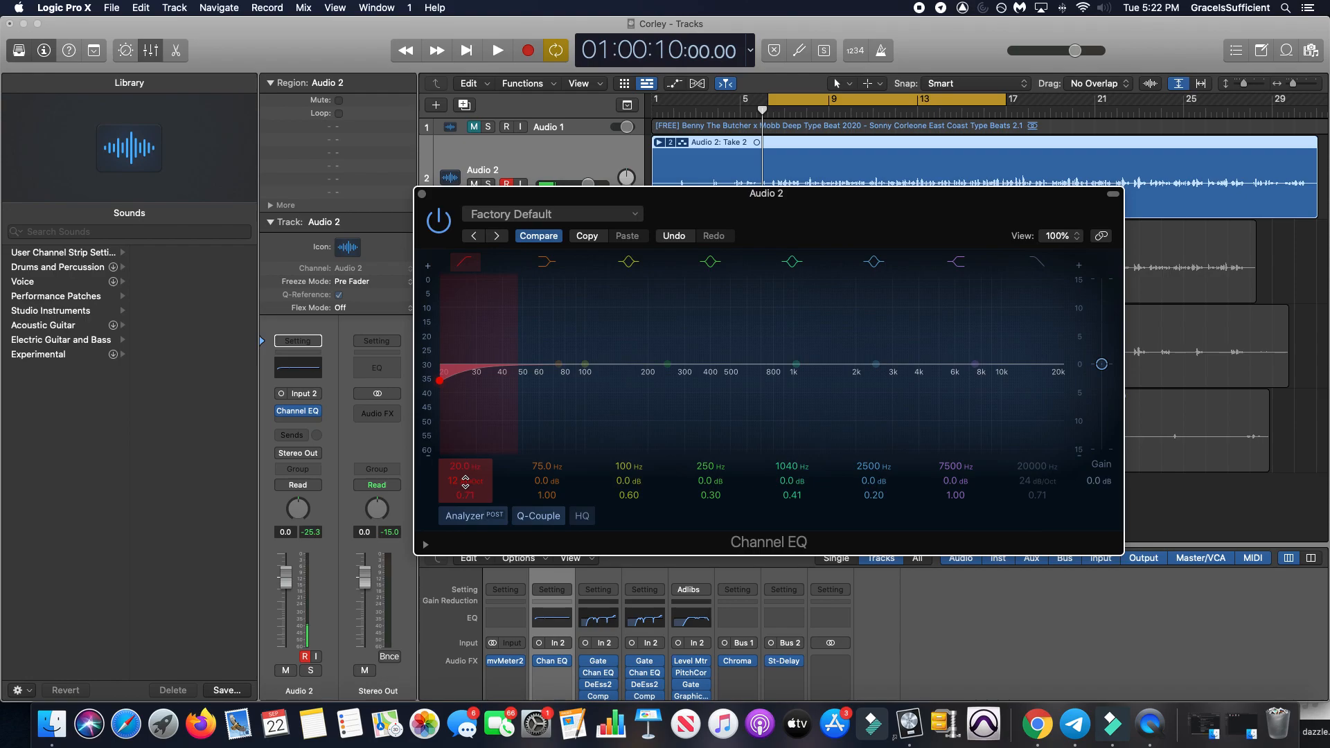
pyautogui.moveTo(465, 482); pyautogui.dragTo(465, 475)
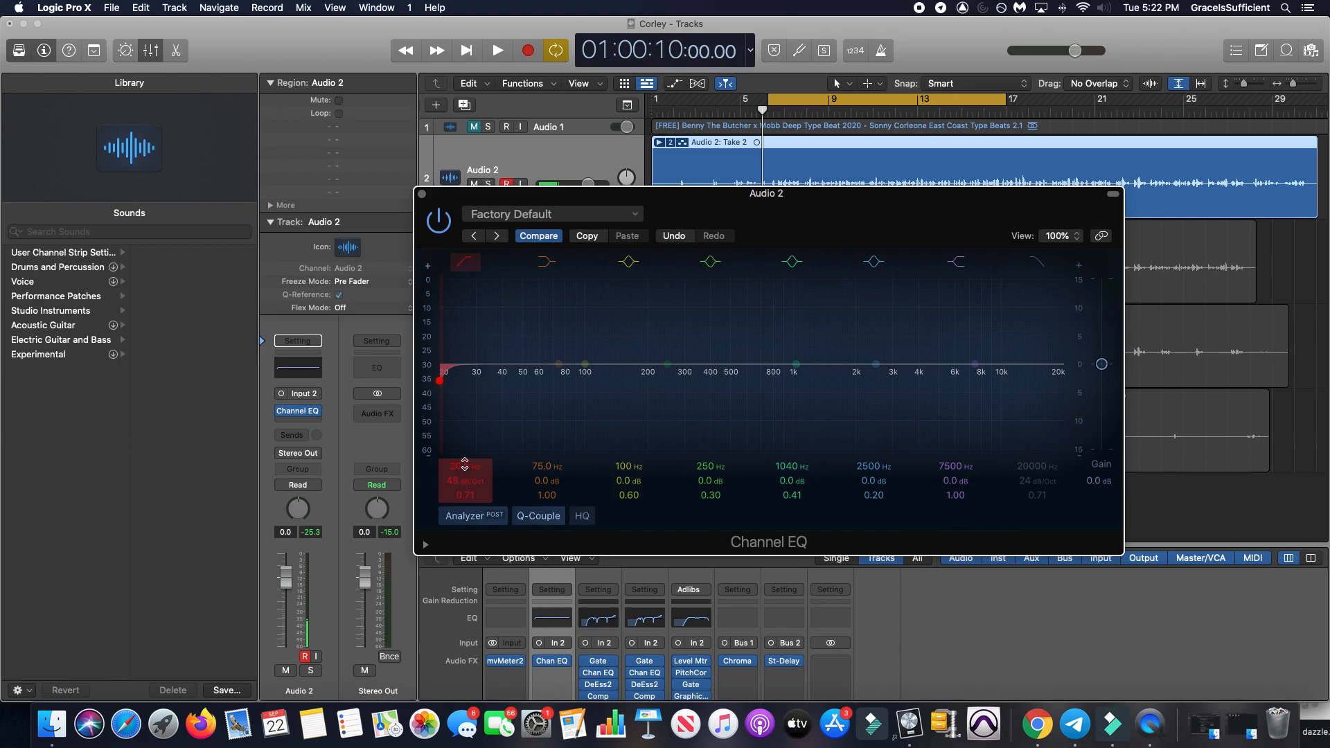
# Step: Try raising the low-cut frequency to about 200 Hz while auditioning the looped vocal
pyautogui.press('space')
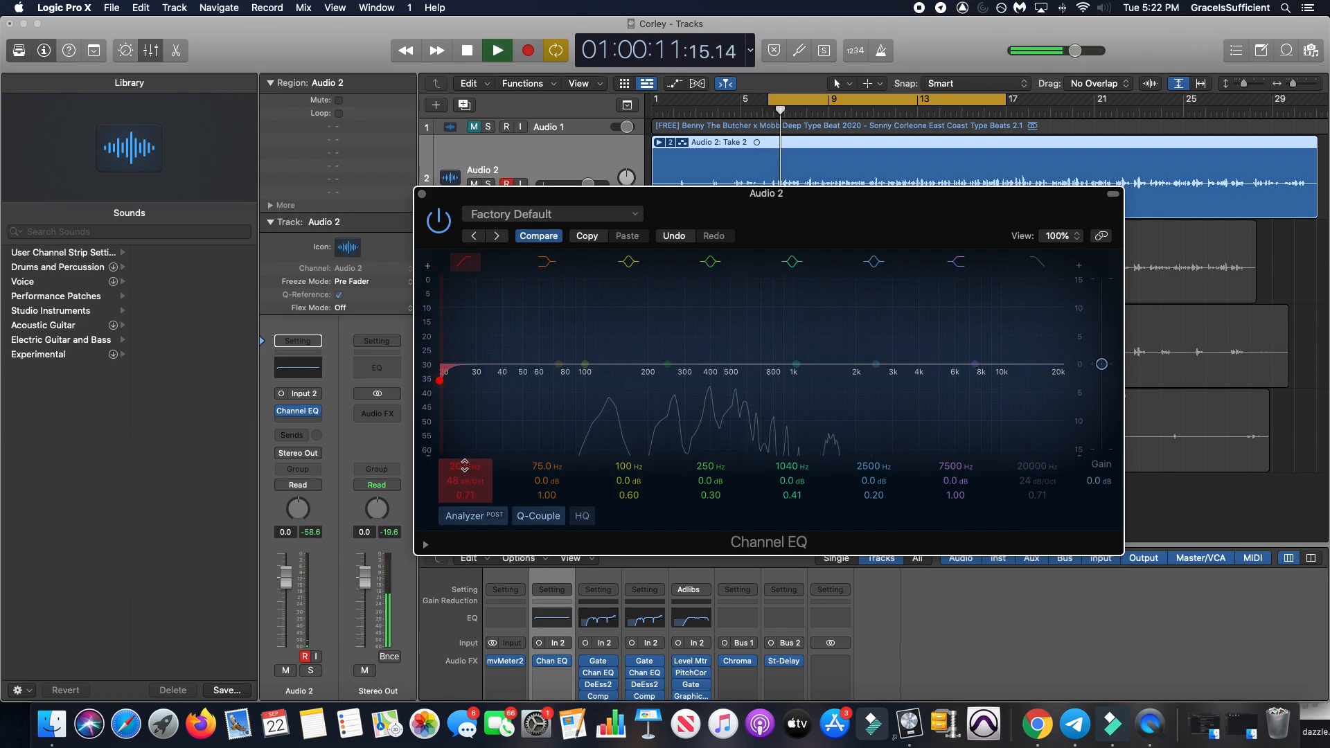
pyautogui.press('space')
pyautogui.moveTo(464, 465); pyautogui.dragTo(464, 407)
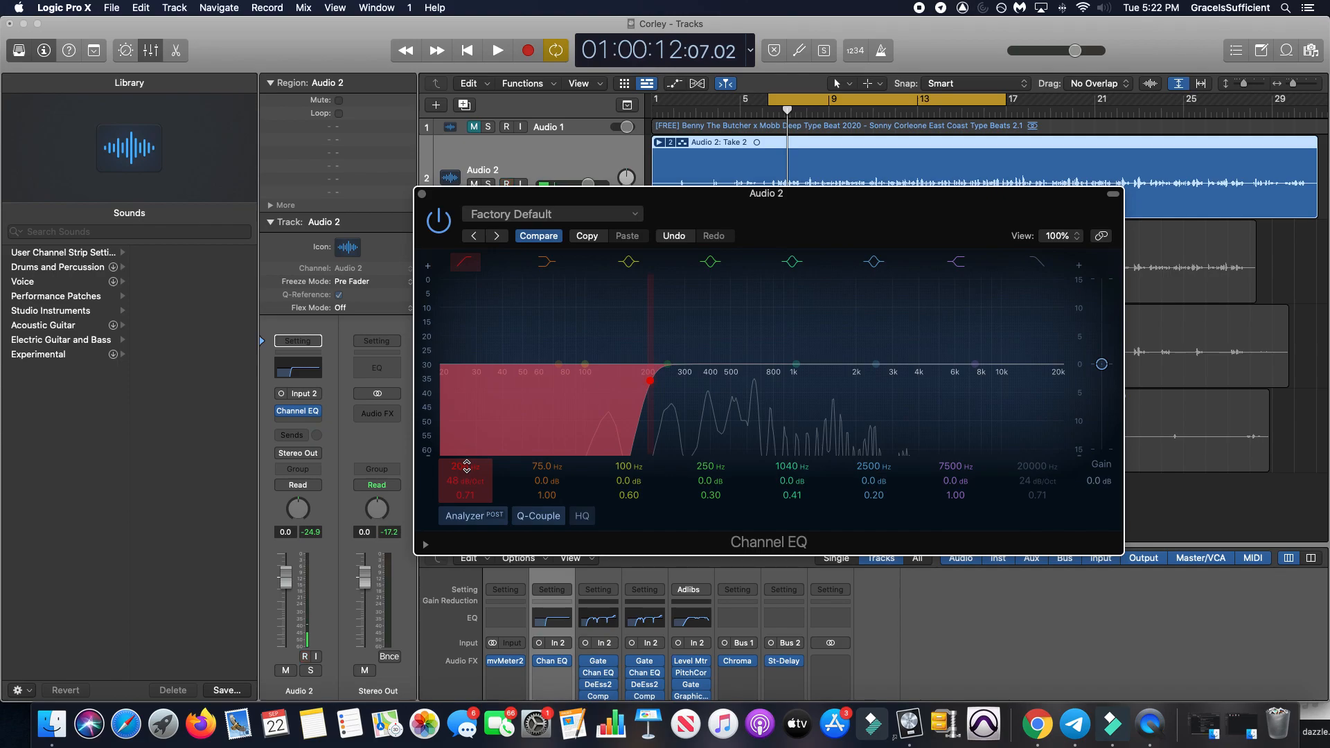
pyautogui.press('space')
pyautogui.moveTo(464, 407); pyautogui.dragTo(465, 404)
pyautogui.moveTo(466, 466); pyautogui.dragTo(466, 466)
pyautogui.press('space')
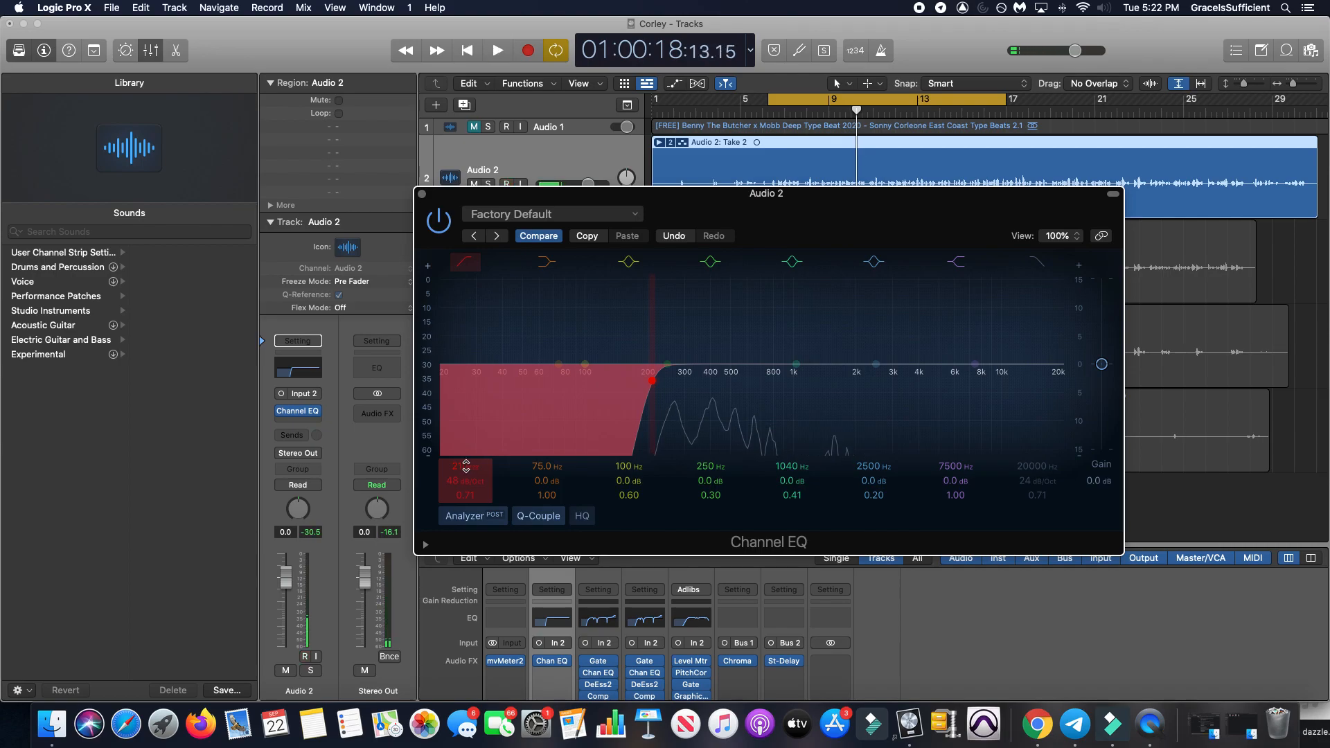
# Step: Lower the low-cut frequency to 119 Hz and audition the filtered vocal
pyautogui.press('space')
pyautogui.moveTo(466, 466); pyautogui.dragTo(466, 497)
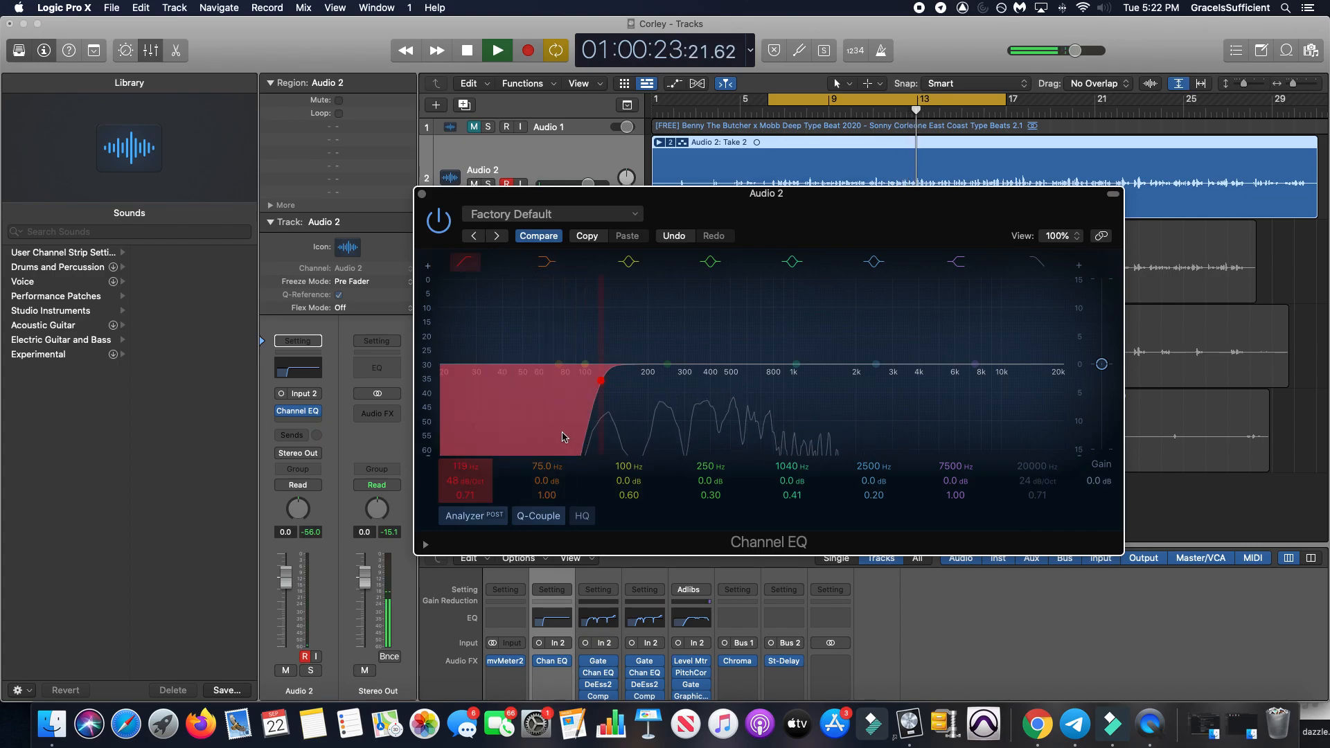
pyautogui.press('space')
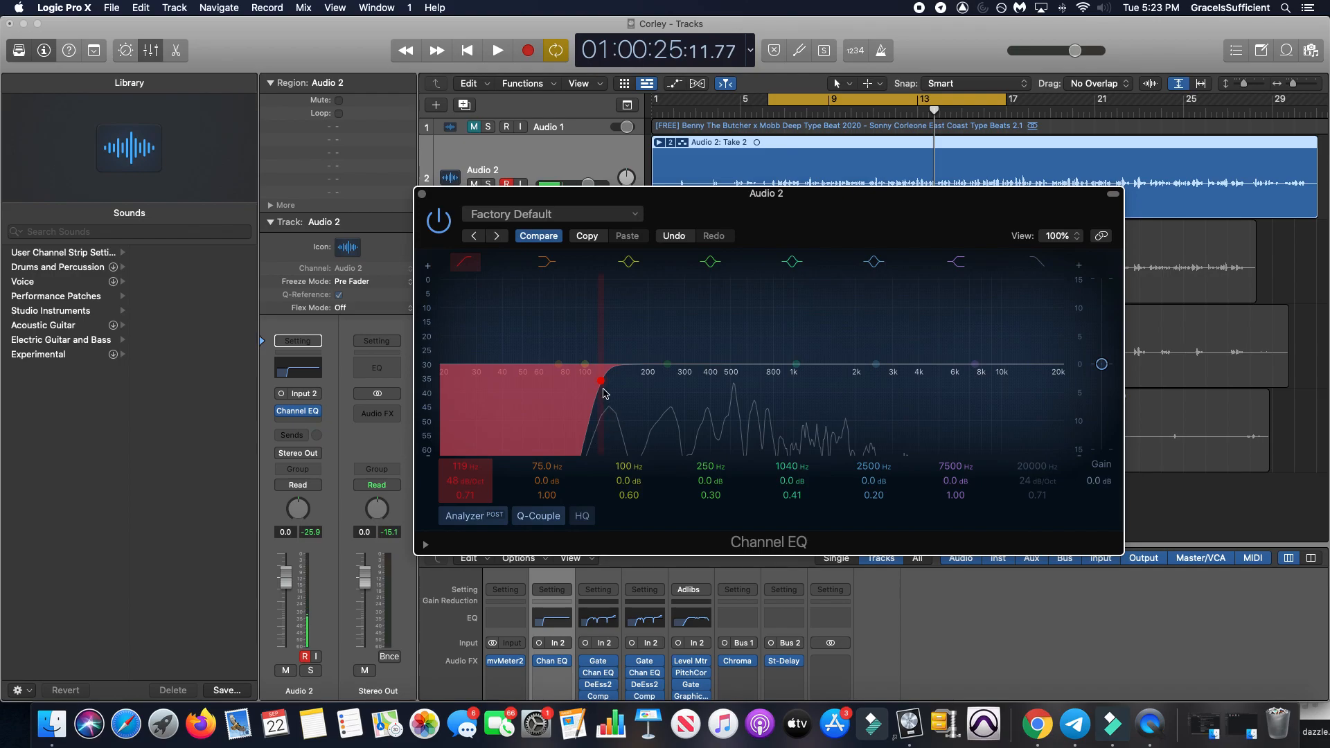
pyautogui.press('space')
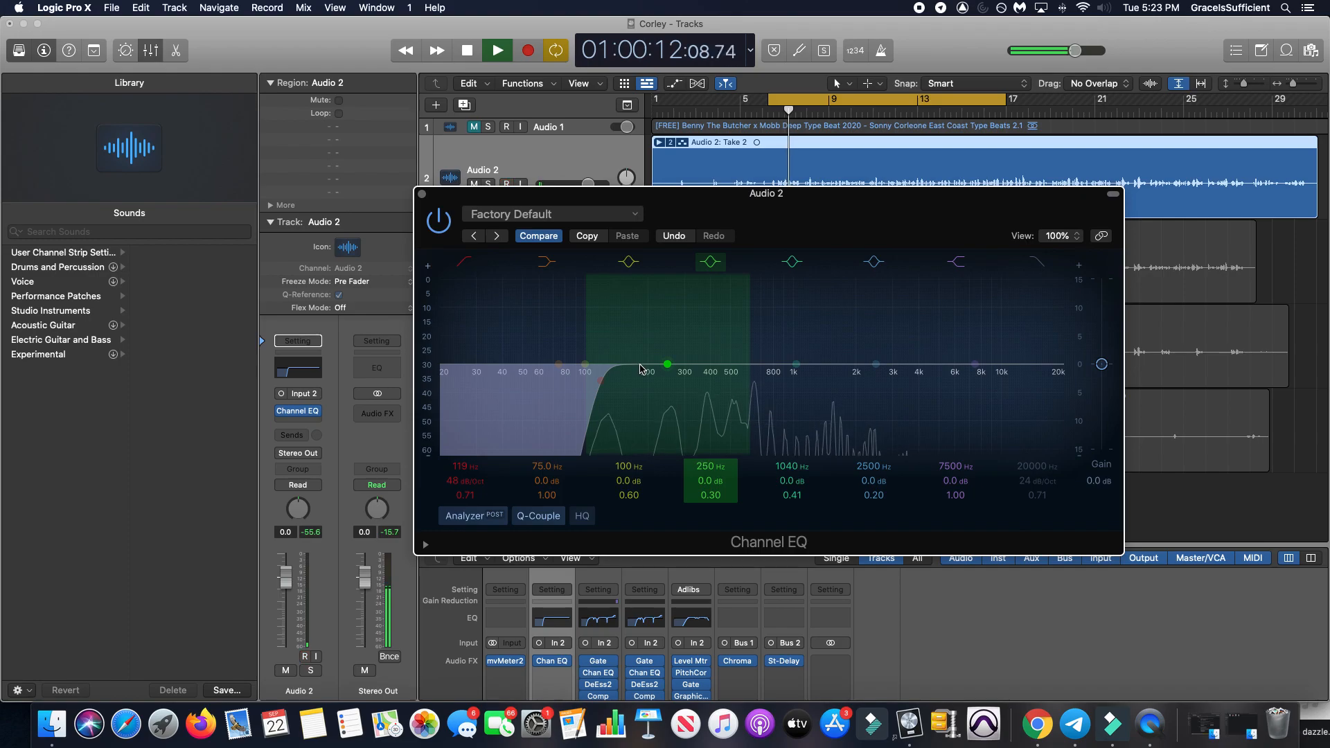
pyautogui.press('space')
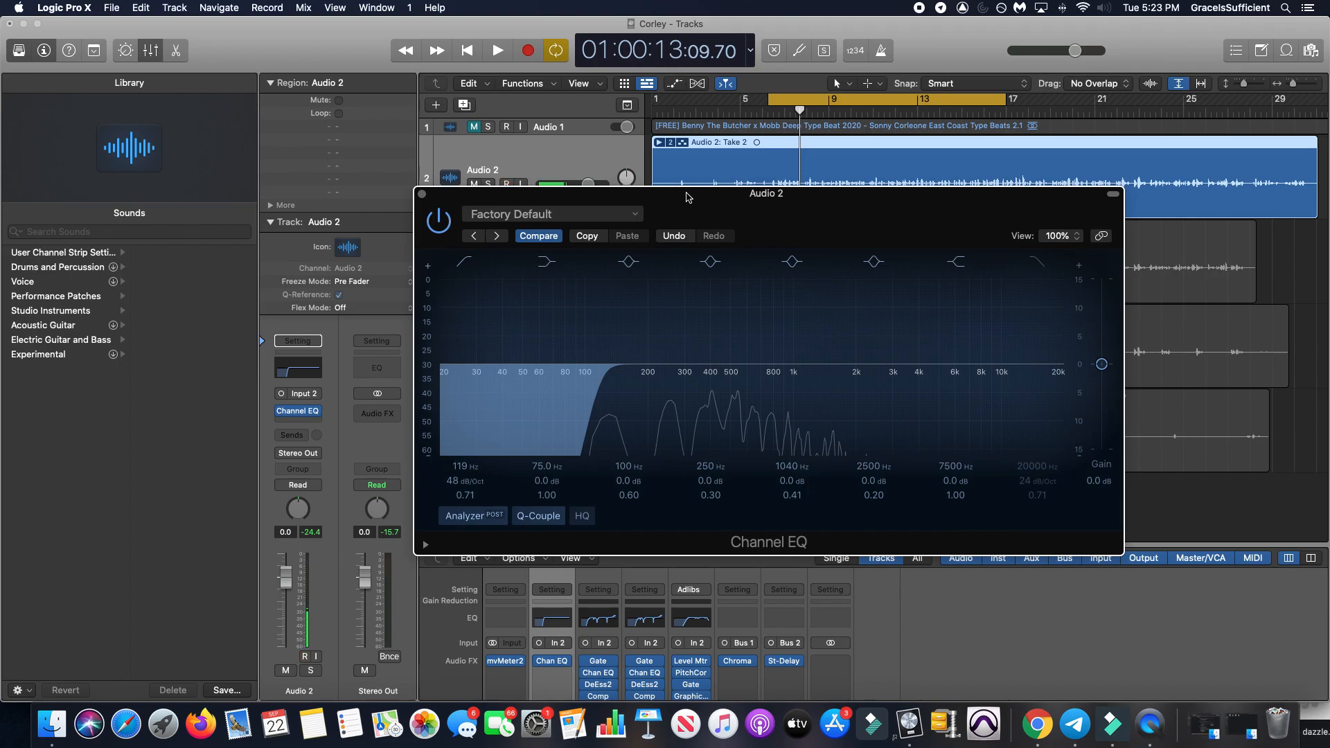
# Step: Choose the Movie mode color effect in f.lux
pyautogui.click(1002, 9)
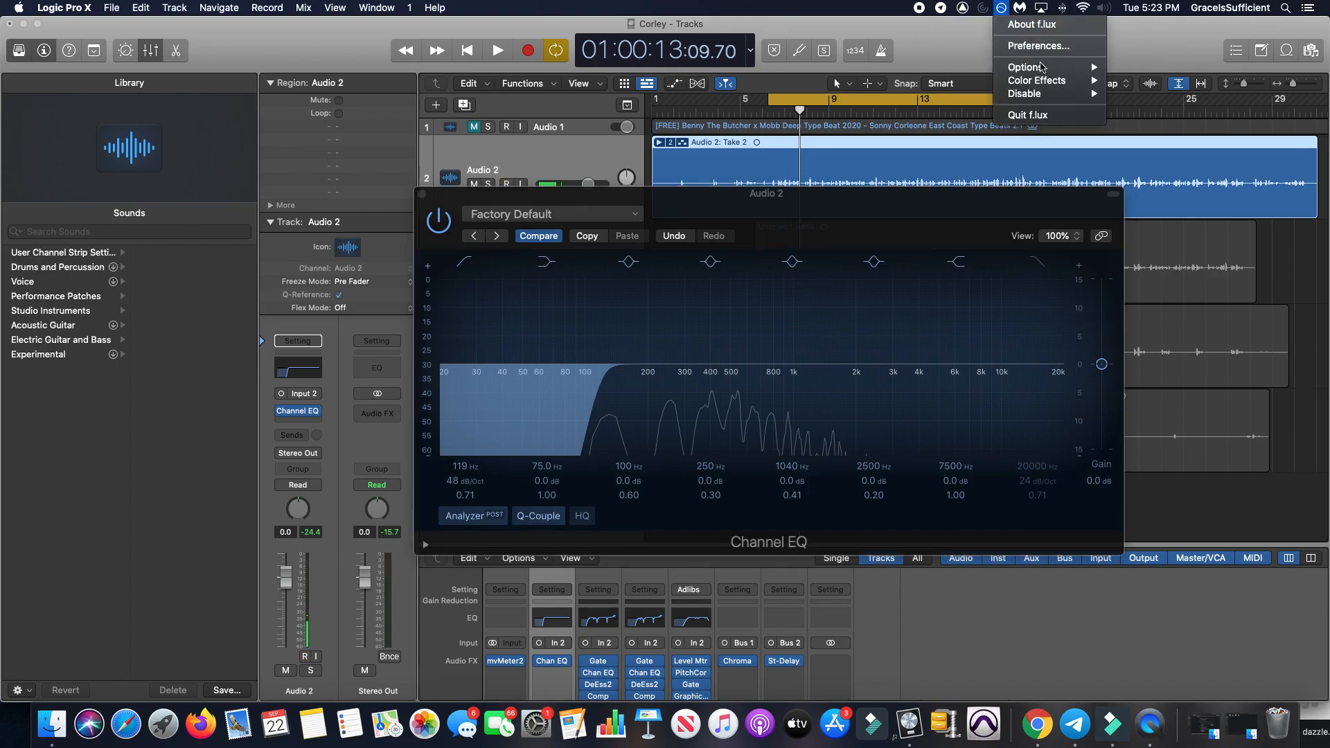
pyautogui.moveTo(1039, 80)
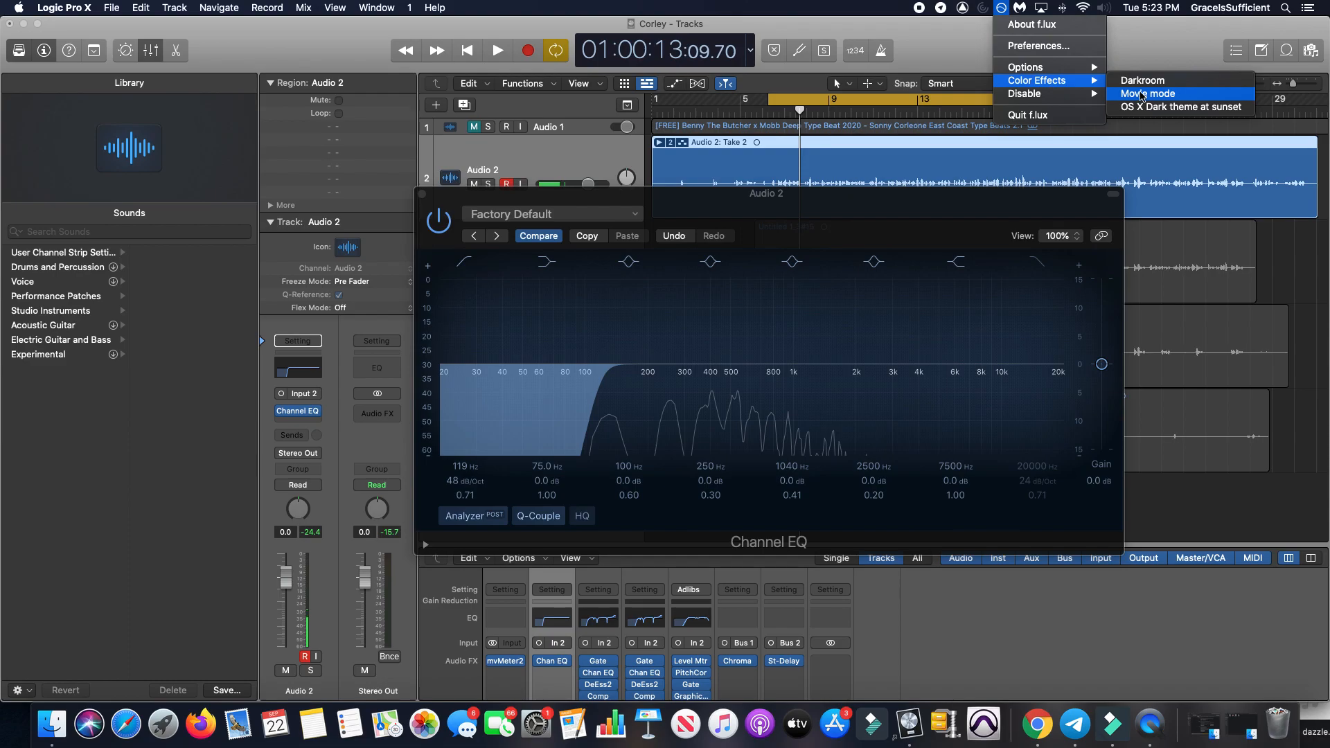
pyautogui.click(1144, 94)
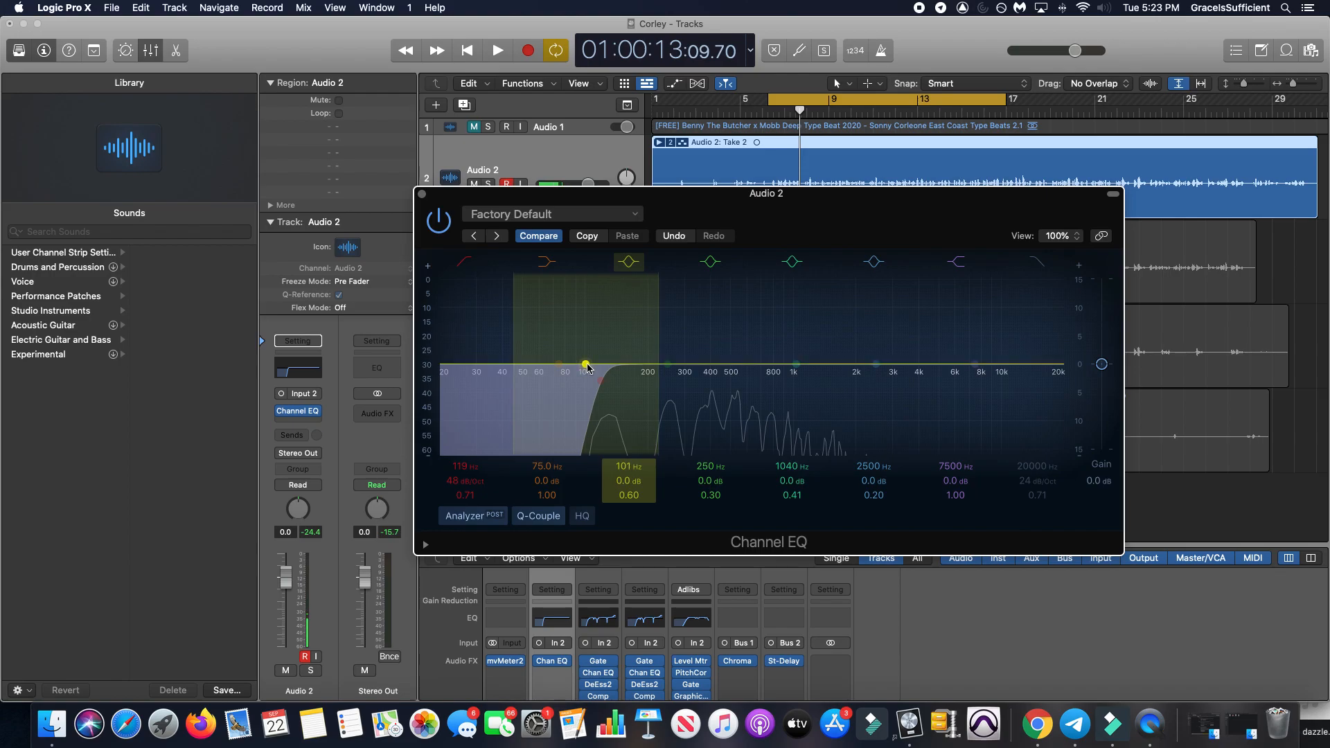
# Step: Move the EQ's 100 Hz bell band to just under 200 Hz, boost it +10.0 dB and narrow its Q to 6.20
pyautogui.moveTo(588, 366); pyautogui.dragTo(623, 360)
pyautogui.moveTo(631, 321); pyautogui.dragTo(635, 291)
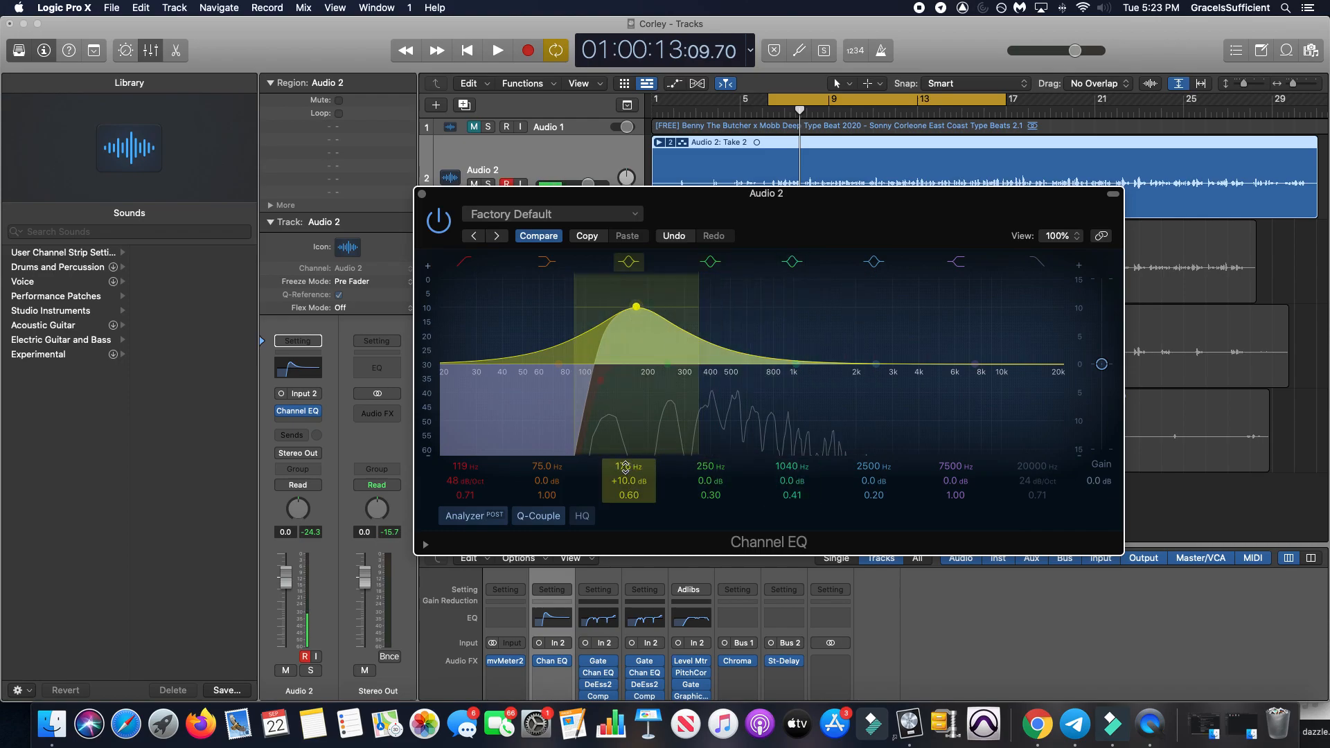
pyautogui.moveTo(627, 495); pyautogui.dragTo(626, 449)
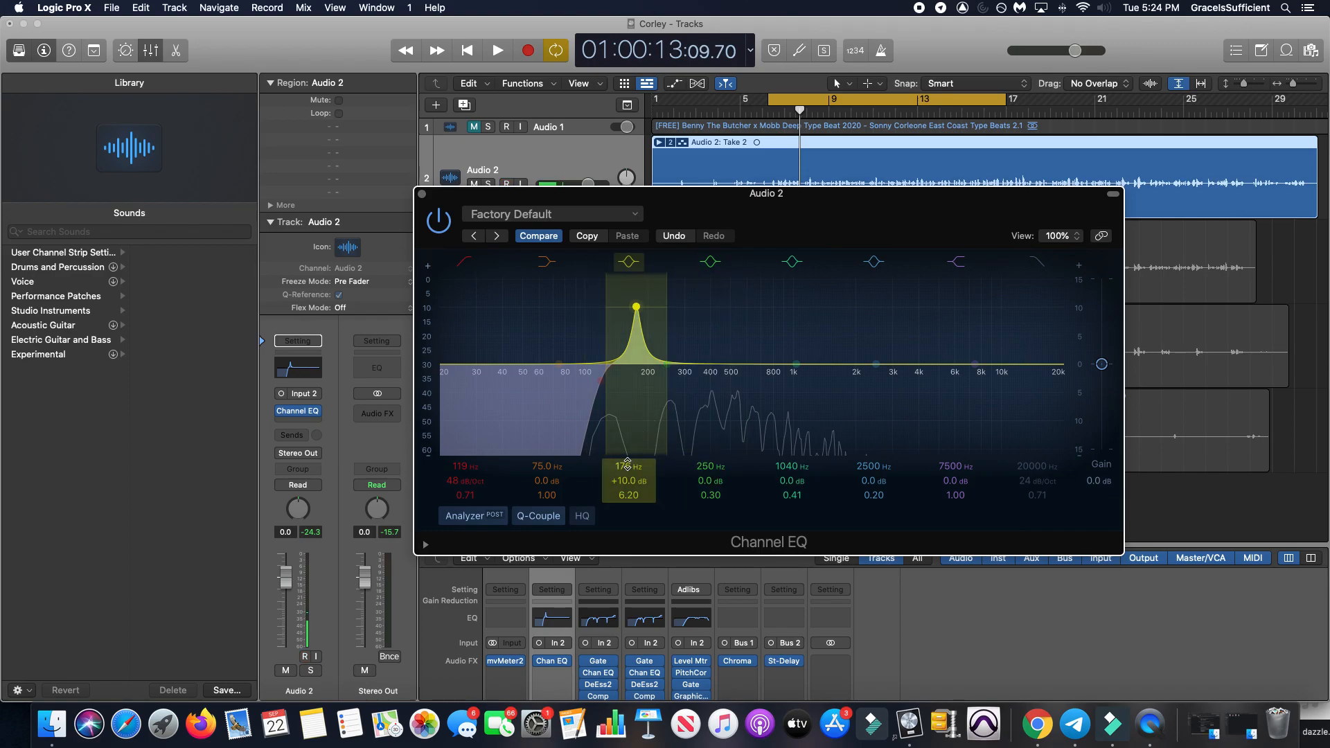
# Step: Sweep the narrow boosted band to 252 Hz while listening to the looped vocal
pyautogui.press('space')
pyautogui.moveTo(627, 464)
pyautogui.mouseDown()
pyautogui.moveTo(626, 412)
pyautogui.moveTo(624, 466)
pyautogui.mouseUp()
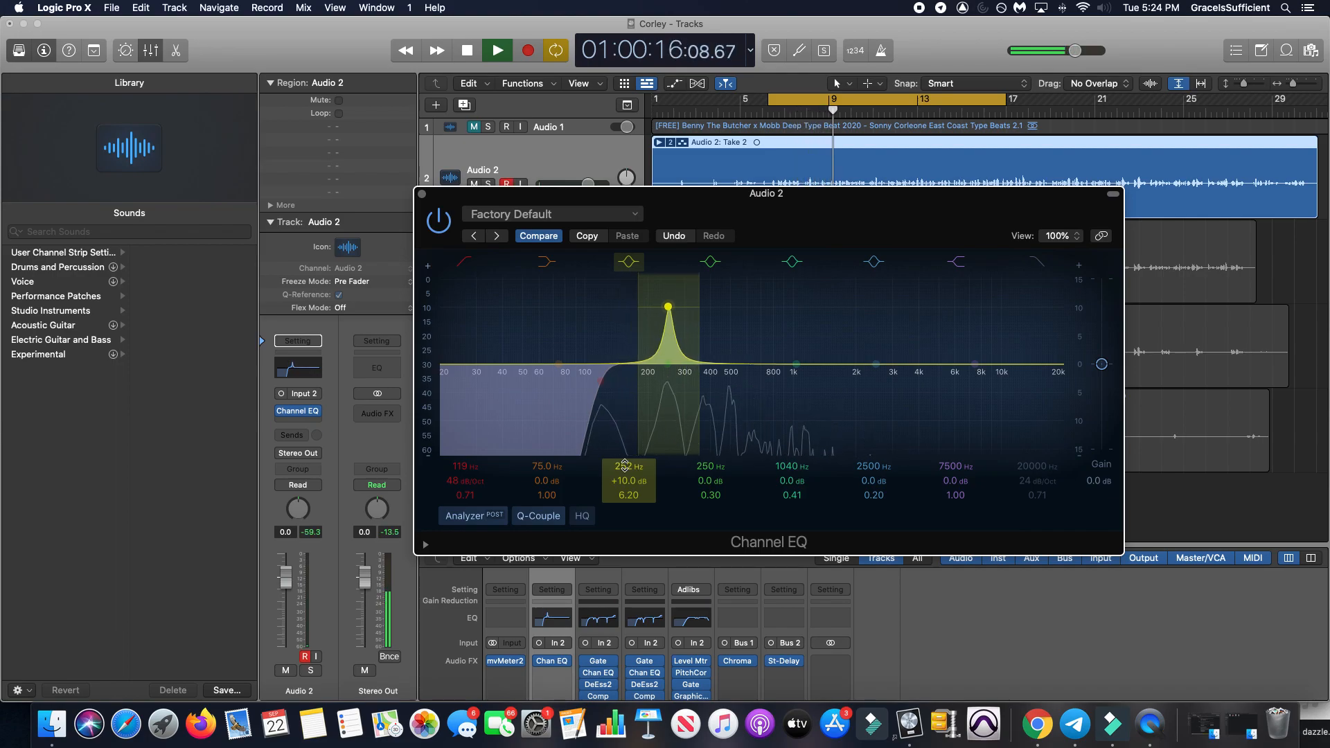
pyautogui.press('space')
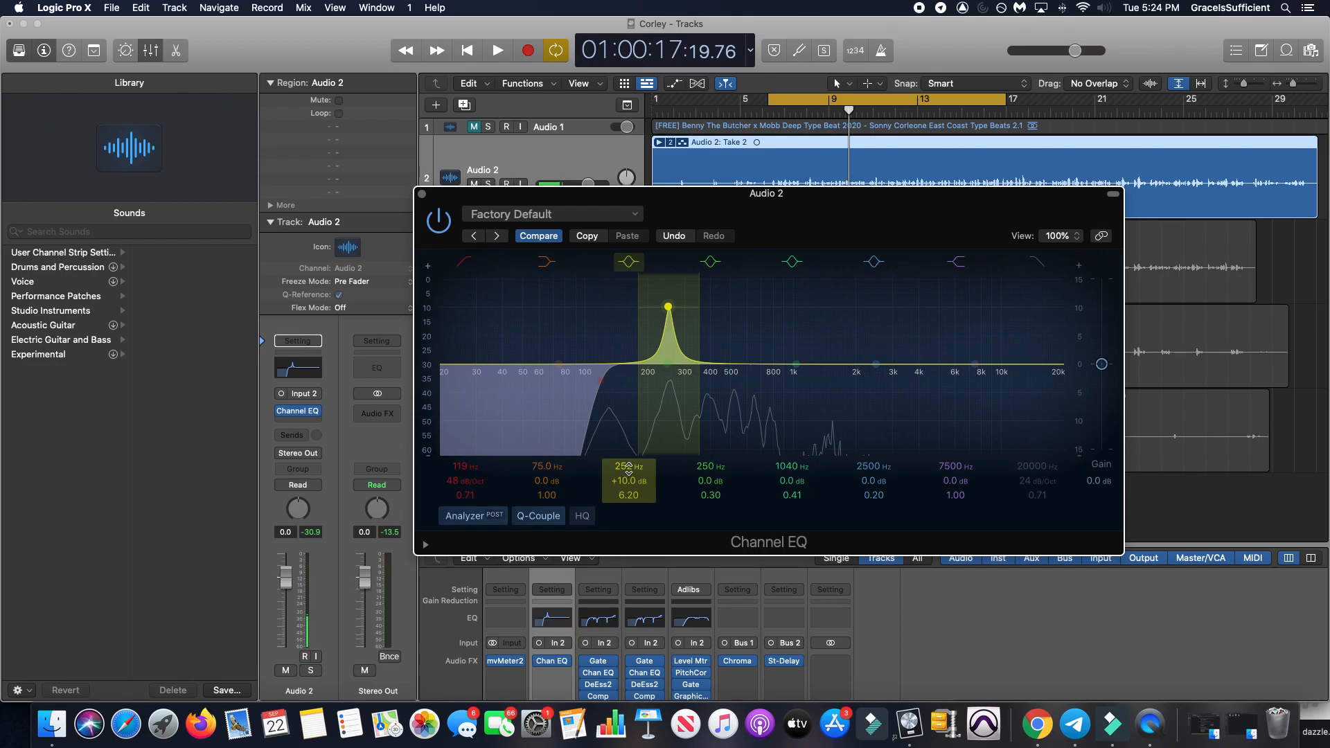
pyautogui.press('space')
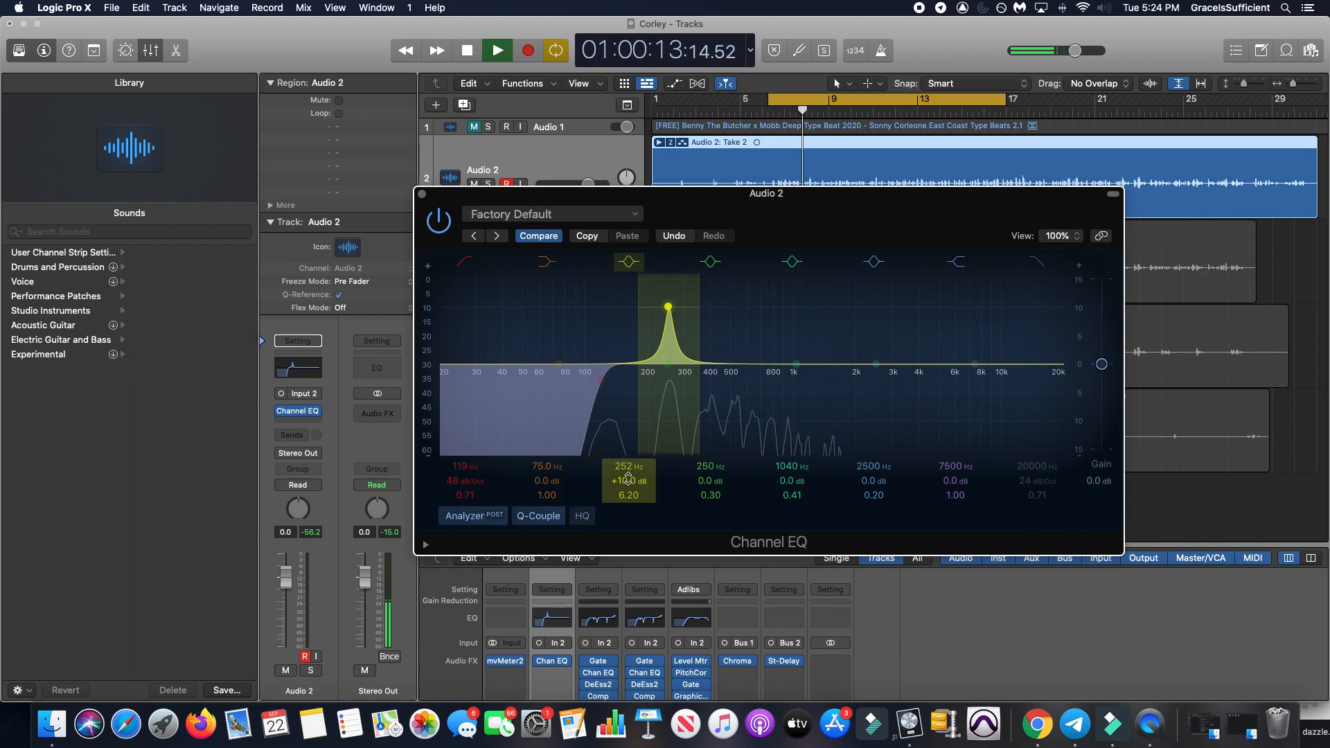
# Step: Cut the 252 Hz bell band to -3.0 dB while auditioning the looped vocal
pyautogui.press('space')
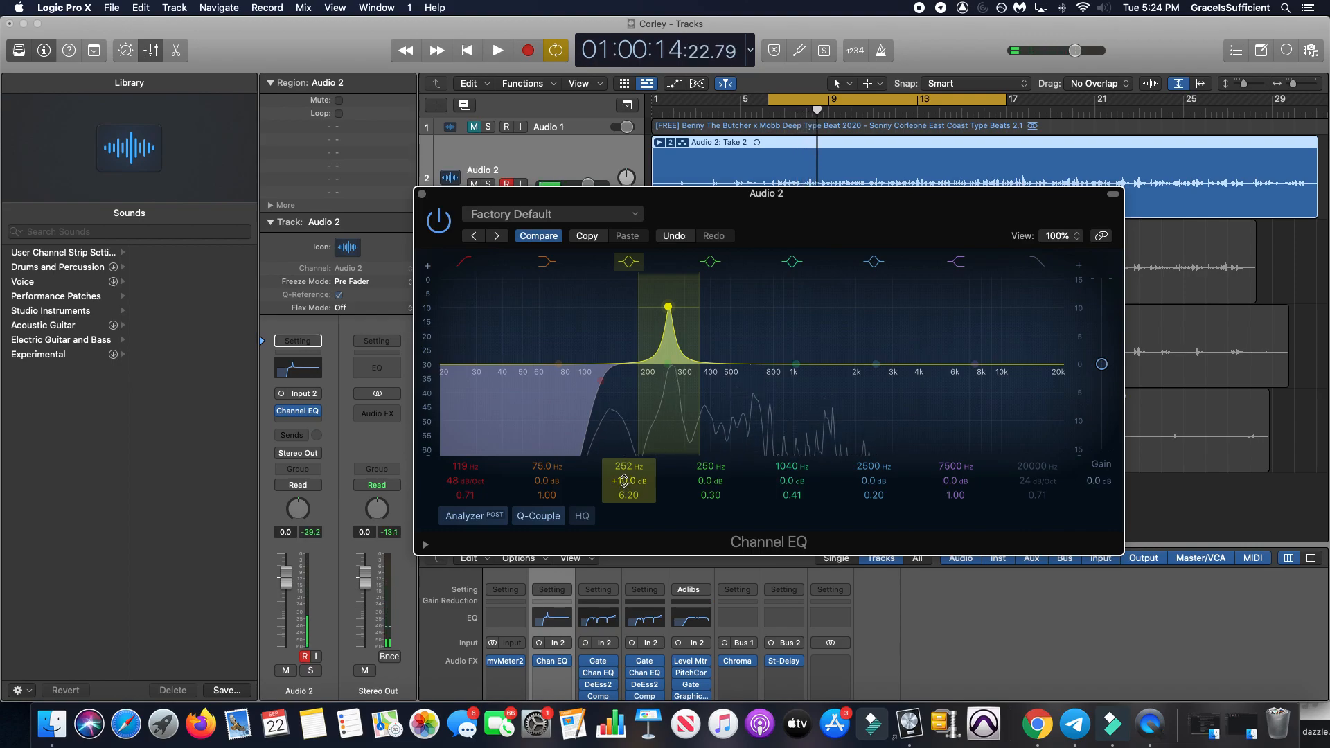
pyautogui.press('space')
pyautogui.moveTo(624, 481)
pyautogui.mouseDown()
pyautogui.moveTo(624, 527)
pyautogui.moveTo(629, 478)
pyautogui.moveTo(629, 499)
pyautogui.mouseUp()
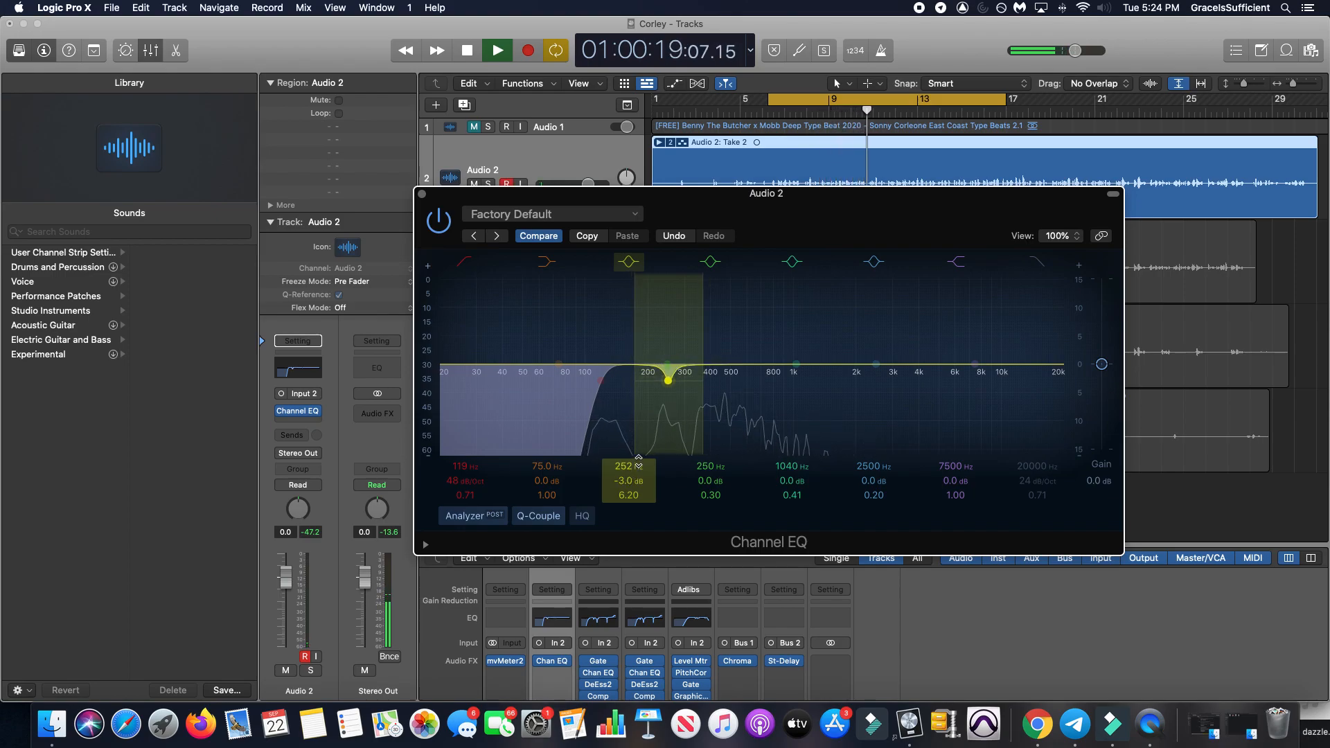
pyautogui.press('space')
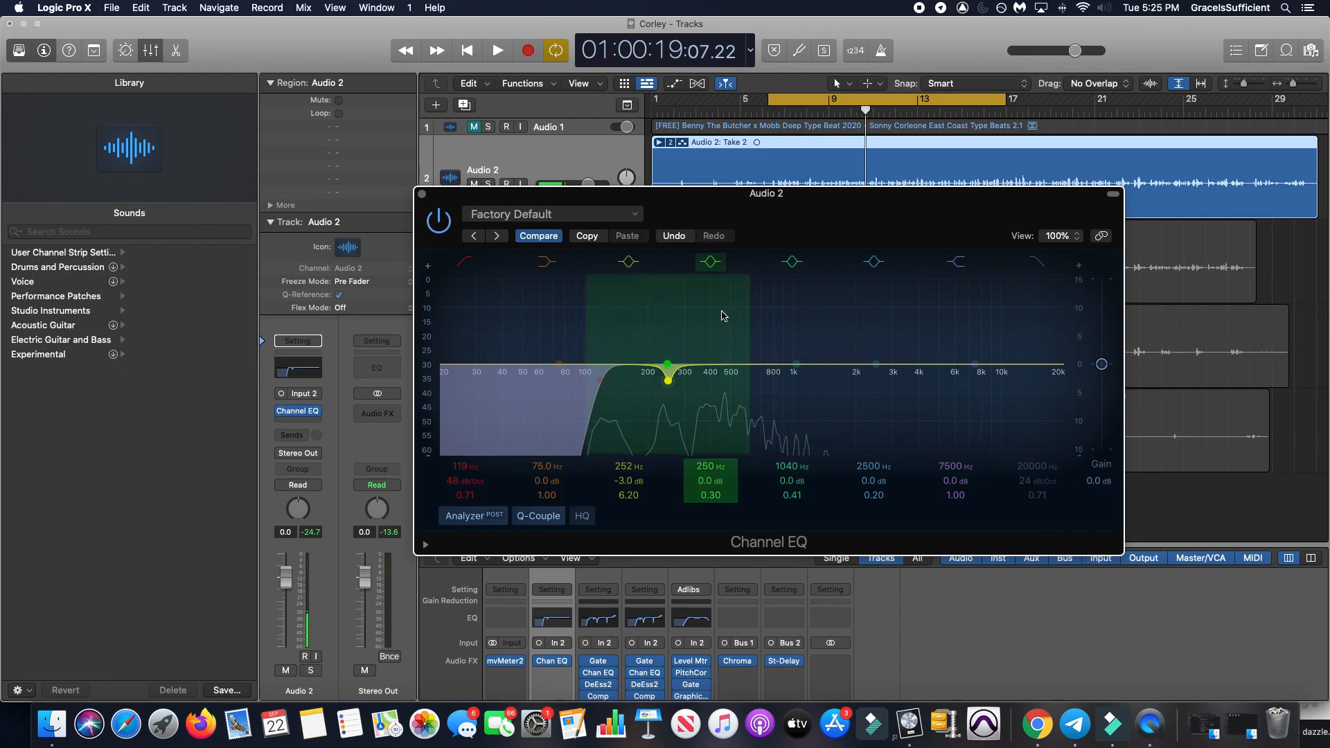
# Step: Move the 250 Hz bell band to 342 Hz, boost it +10.2 dB, narrow its Q to 6.20 and play the vocal
pyautogui.moveTo(722, 316); pyautogui.dragTo(752, 244)
pyautogui.moveTo(711, 494); pyautogui.dragTo(710, 437)
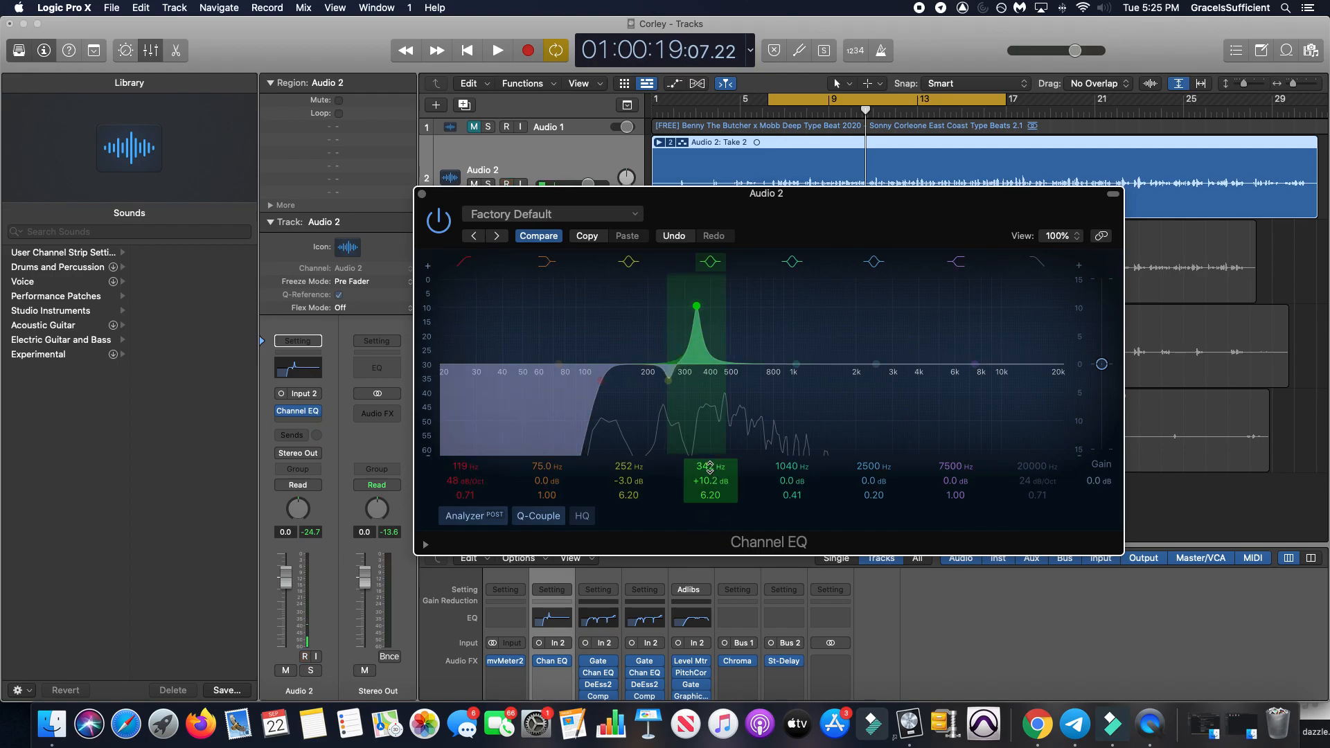
pyautogui.press('space')
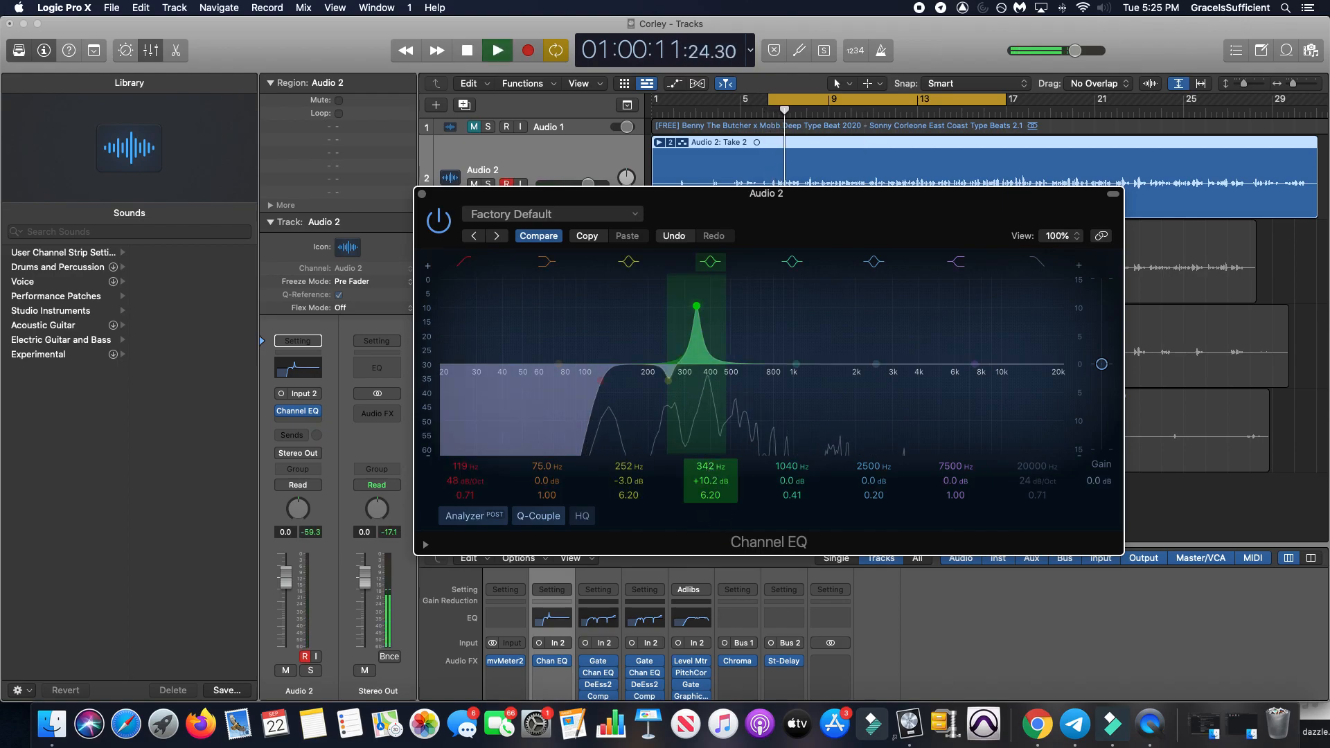
# Step: Sweep the boosted 342 Hz band up to 396 Hz while listening, and cut it to -3.0 dB there
pyautogui.moveTo(711, 466); pyautogui.dragTo(711, 460)
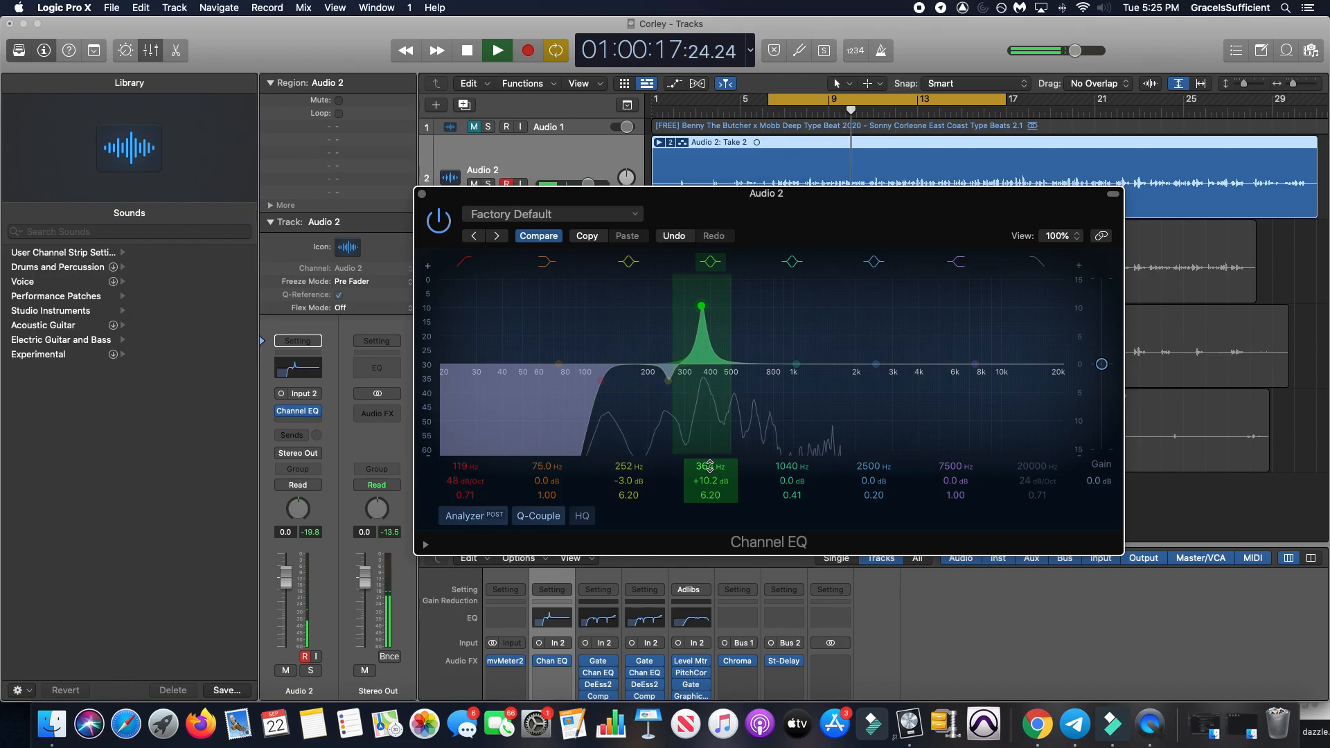
pyautogui.moveTo(709, 465); pyautogui.dragTo(709, 461)
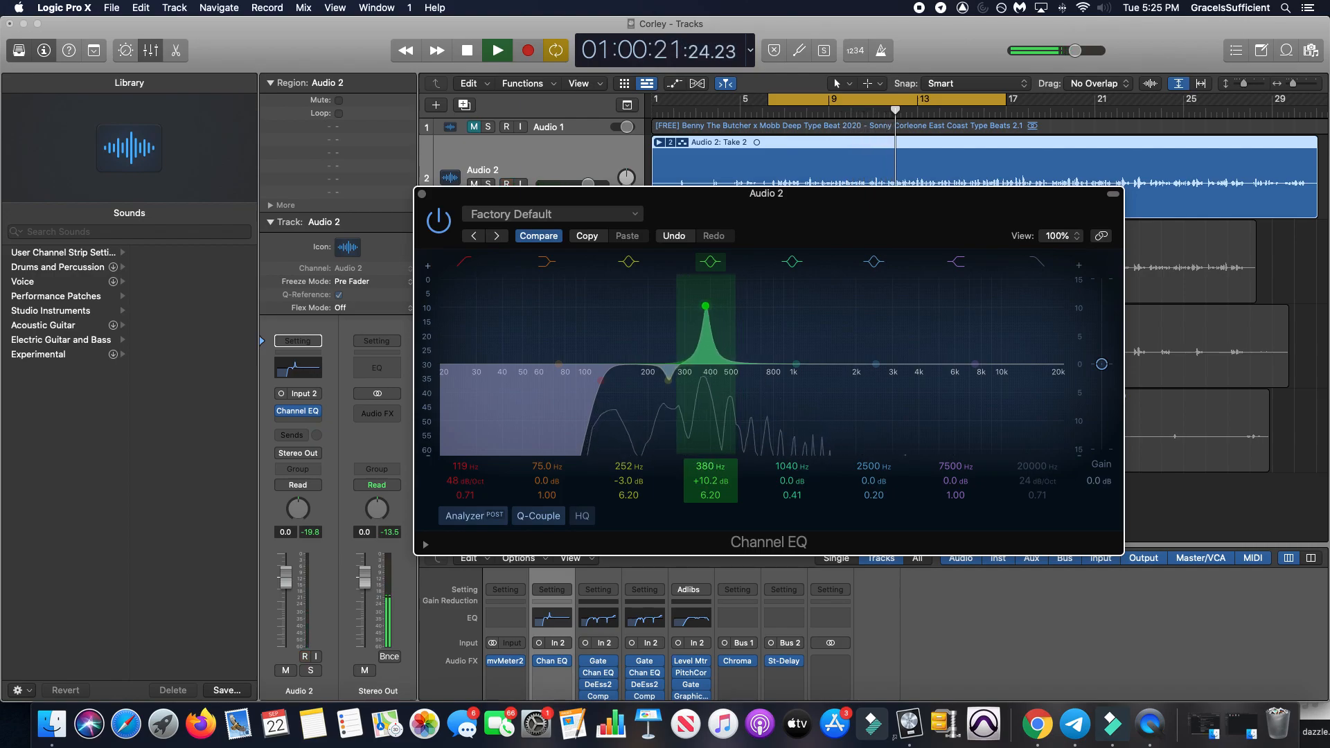
pyautogui.press('space')
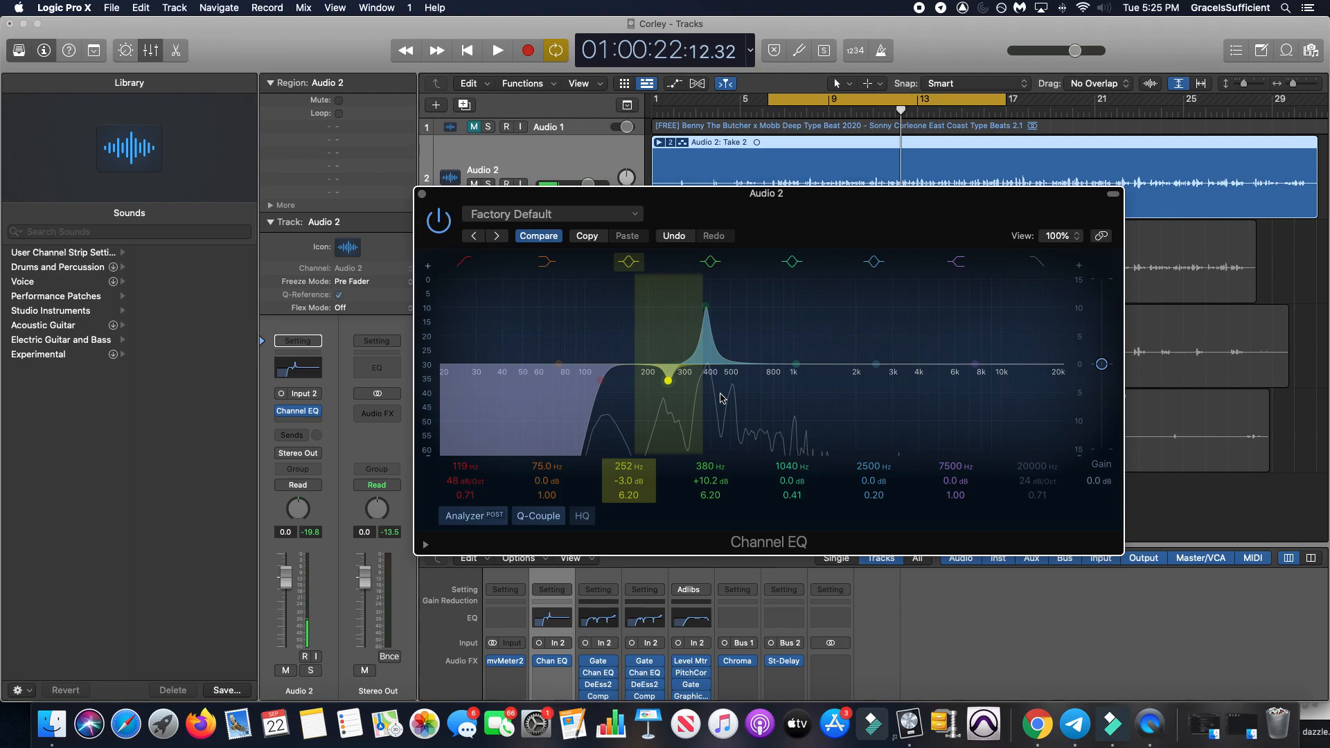
pyautogui.press('space')
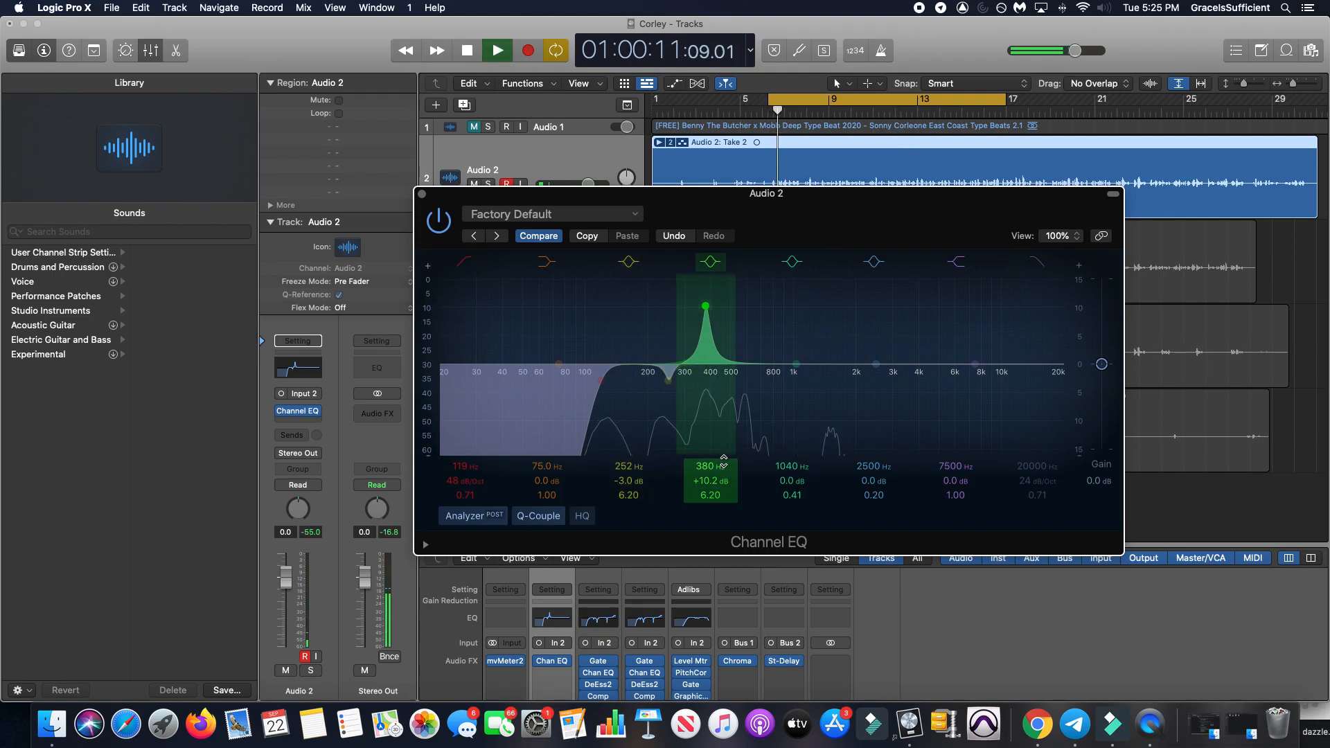
pyautogui.press('space')
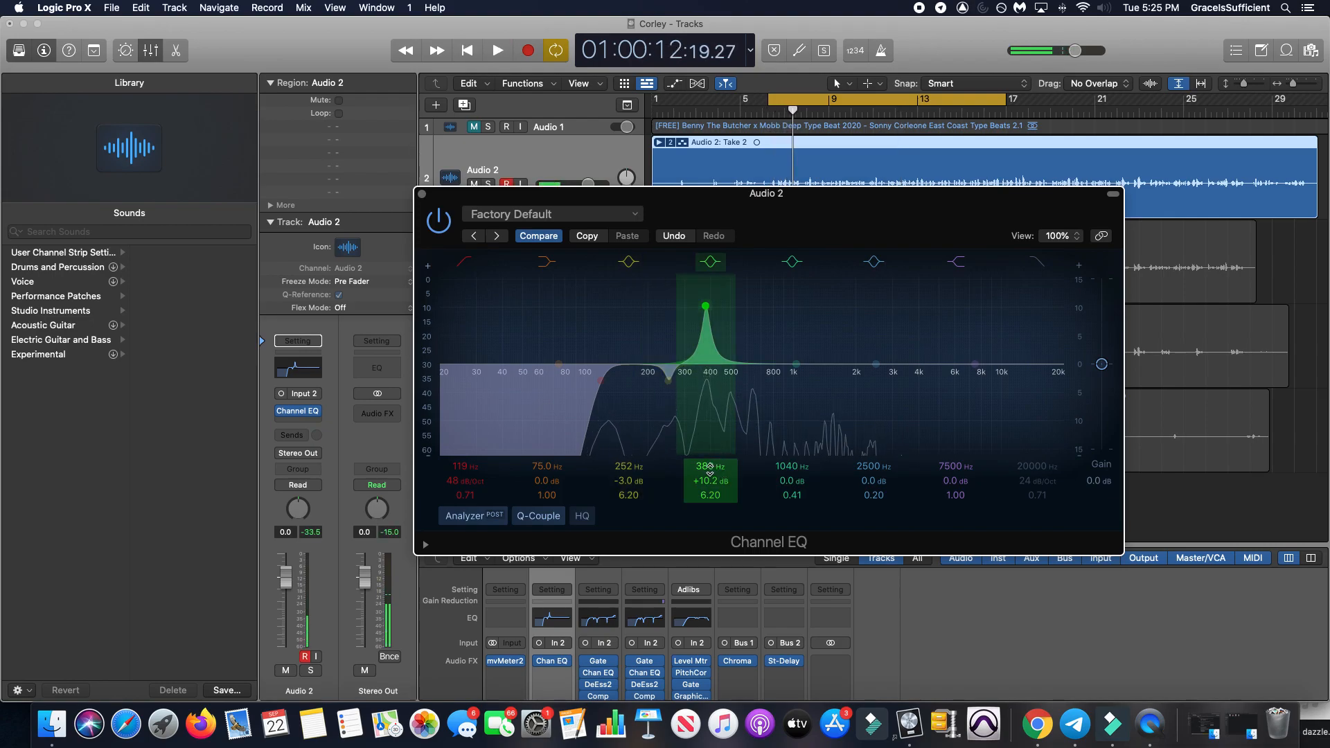
pyautogui.moveTo(706, 305); pyautogui.dragTo(708, 305)
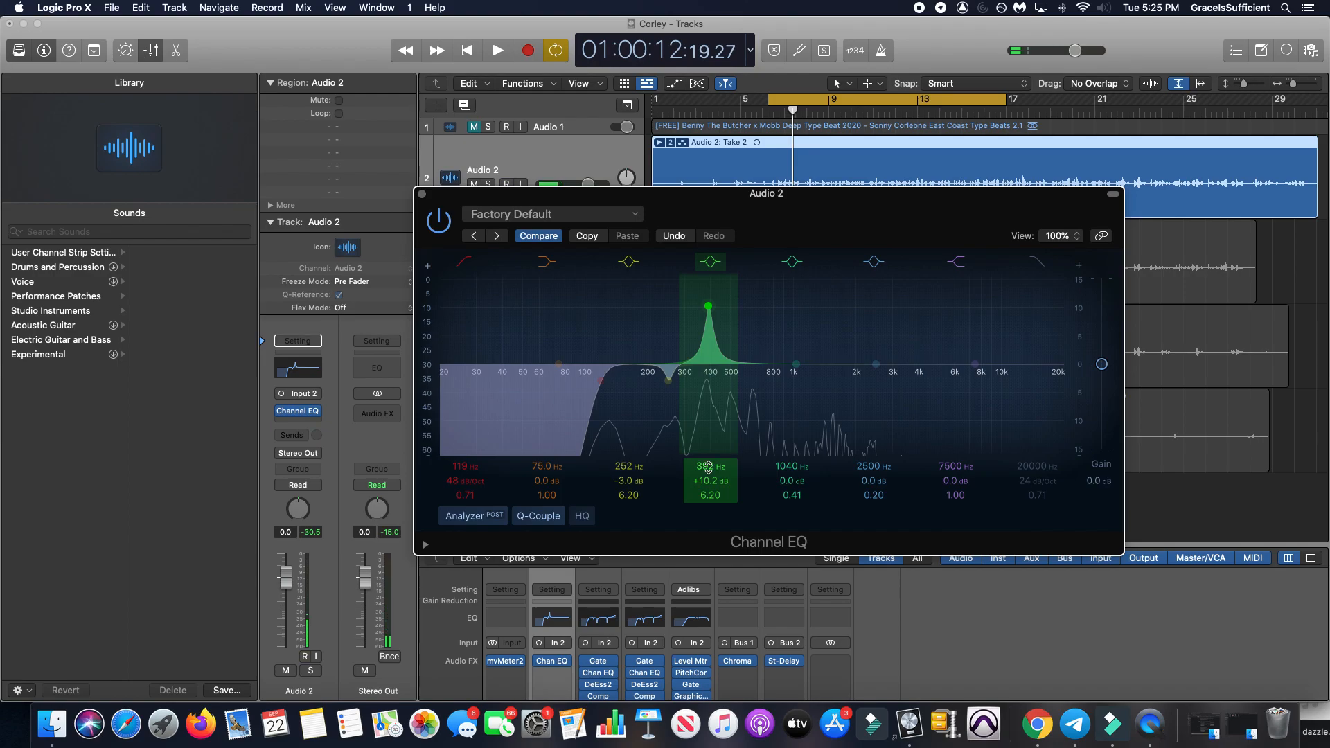
pyautogui.press('space')
pyautogui.moveTo(708, 466)
pyautogui.mouseDown()
pyautogui.moveTo(707, 444)
pyautogui.moveTo(708, 465)
pyautogui.mouseUp()
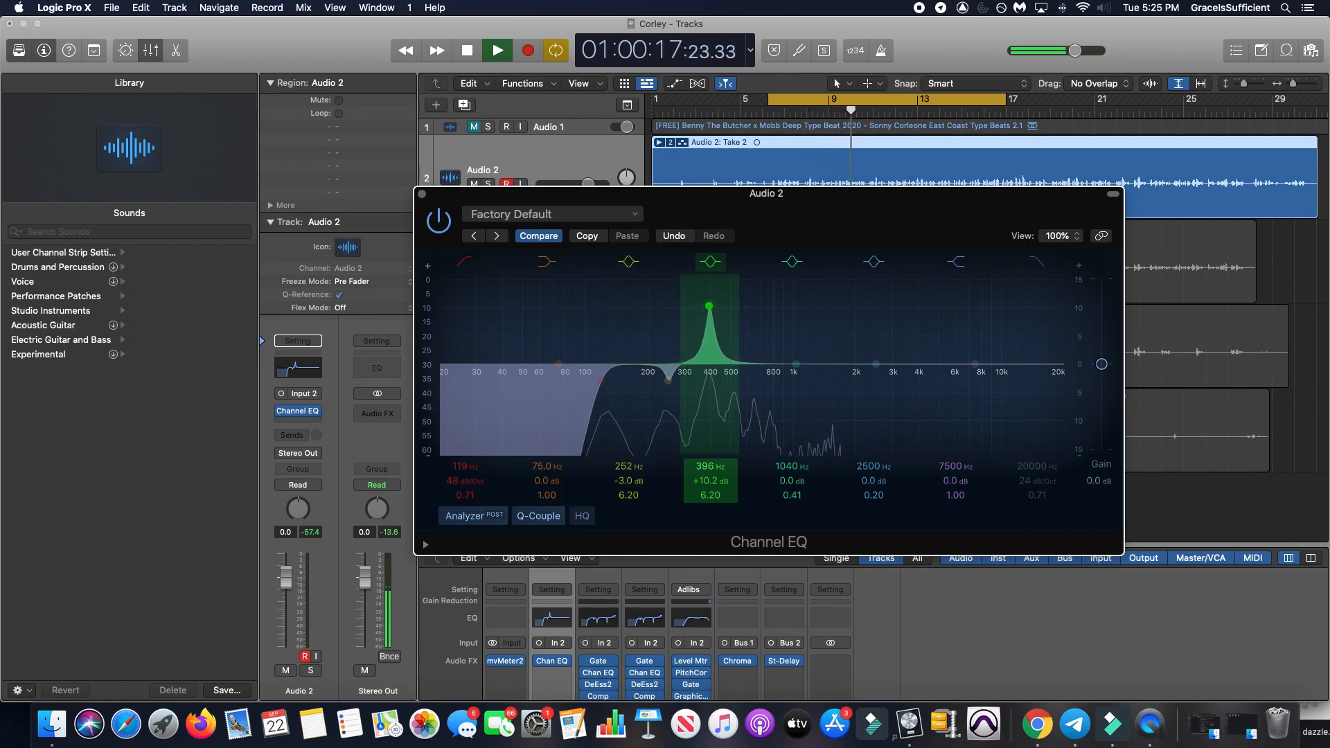
pyautogui.moveTo(711, 480); pyautogui.dragTo(711, 543)
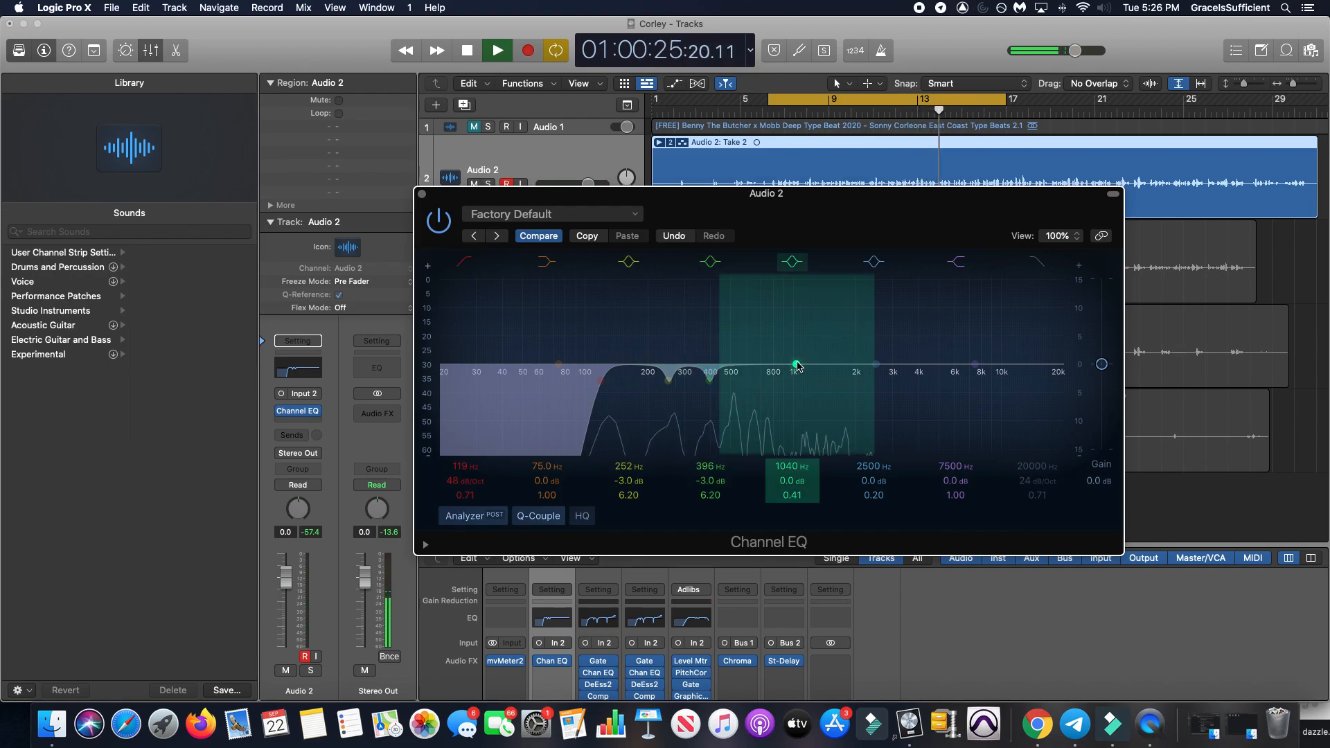
# Step: Audition the 1040 Hz bell band at 550 Hz with a +10.2 dB boost and Q 5.90, and switch that band off
pyautogui.press('space')
pyautogui.moveTo(796, 364); pyautogui.dragTo(739, 306)
pyautogui.moveTo(795, 496); pyautogui.dragTo(795, 463)
pyautogui.press('space')
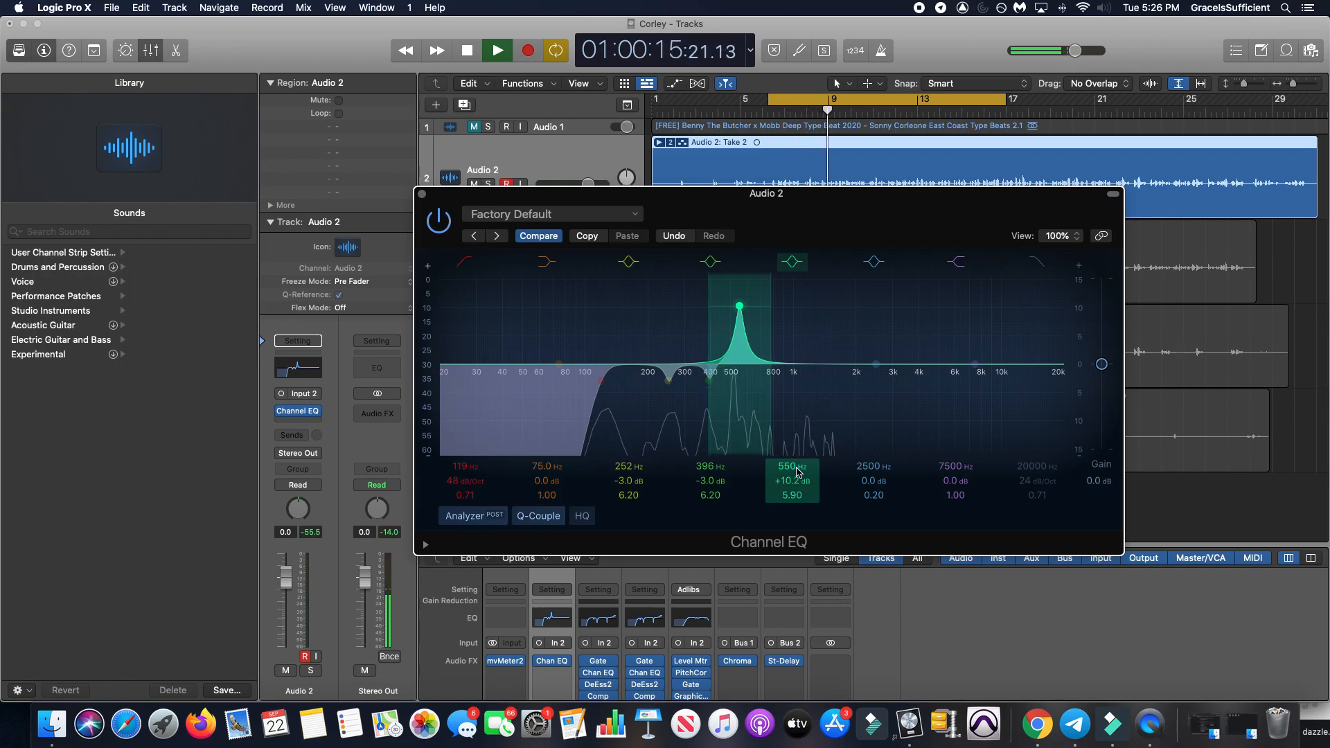
pyautogui.click(791, 263)
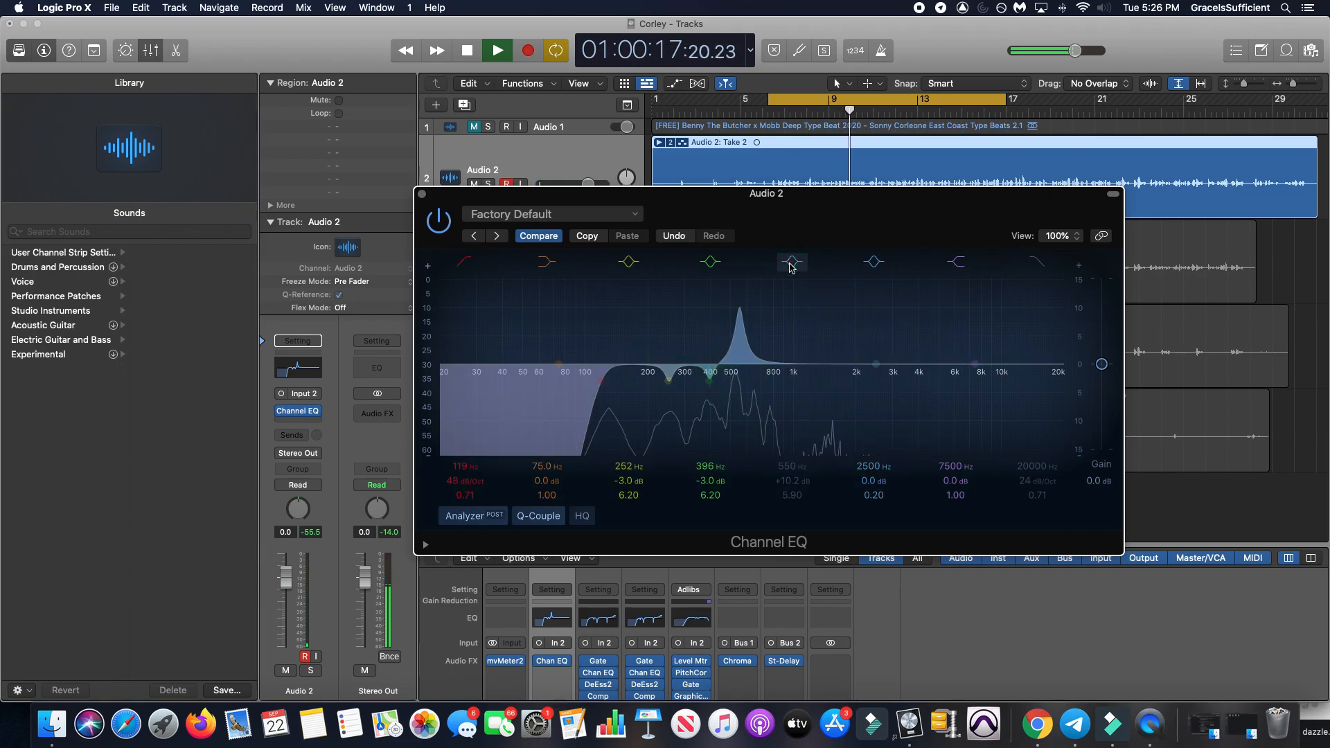
pyautogui.press('space')
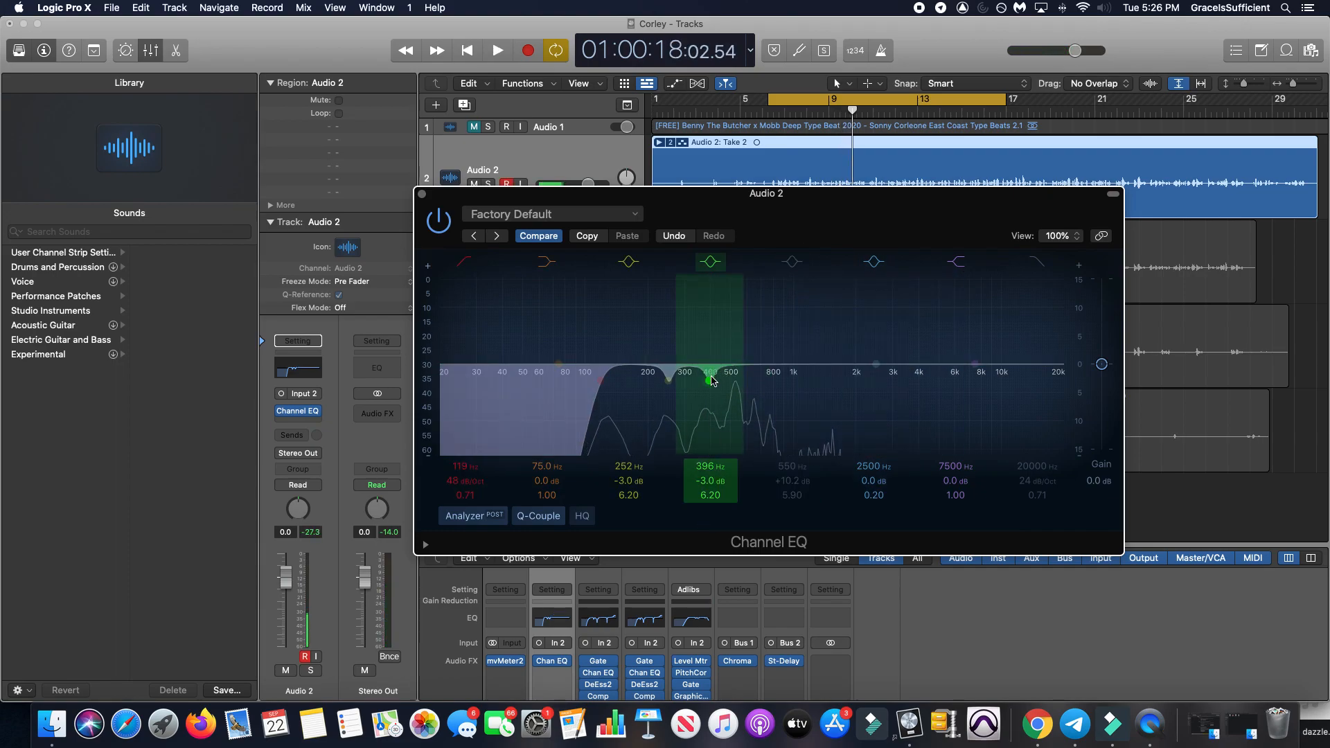
# Step: Widen the 396 Hz band's Q to 2.50 and move it to 476 Hz with a -6.6 dB cut
pyautogui.moveTo(711, 494); pyautogui.dragTo(711, 516)
pyautogui.moveTo(710, 387); pyautogui.dragTo(727, 407)
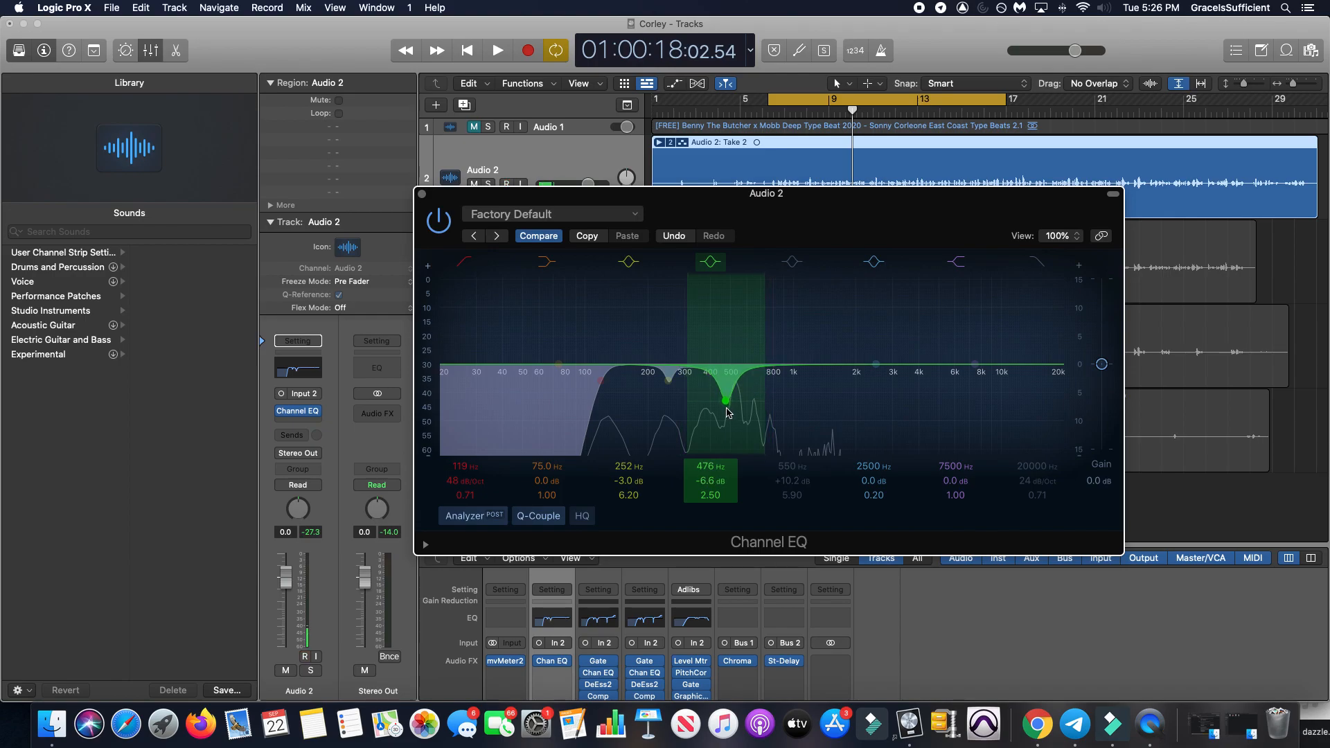
pyautogui.press('space')
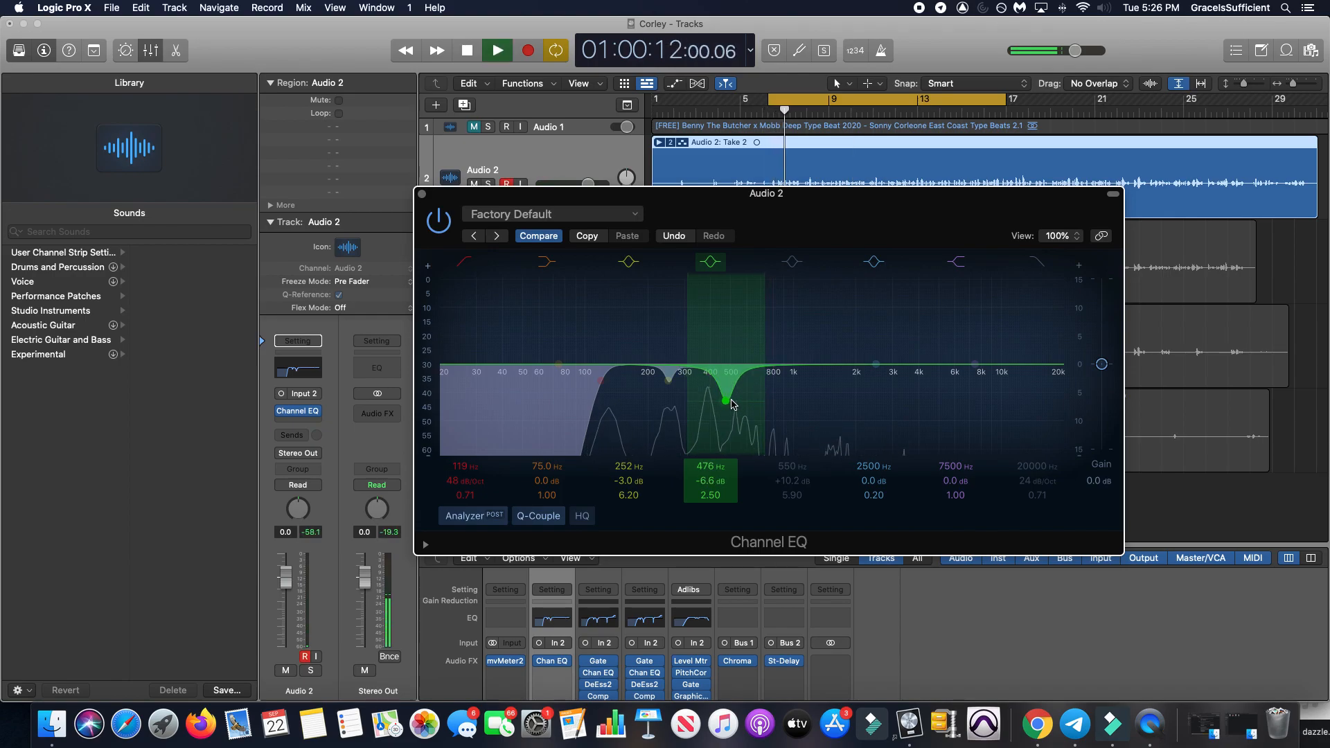
# Step: Compare the looped vocal with the 476 Hz band bypassed and engaged, leaving the band switched on
pyautogui.click(711, 262)
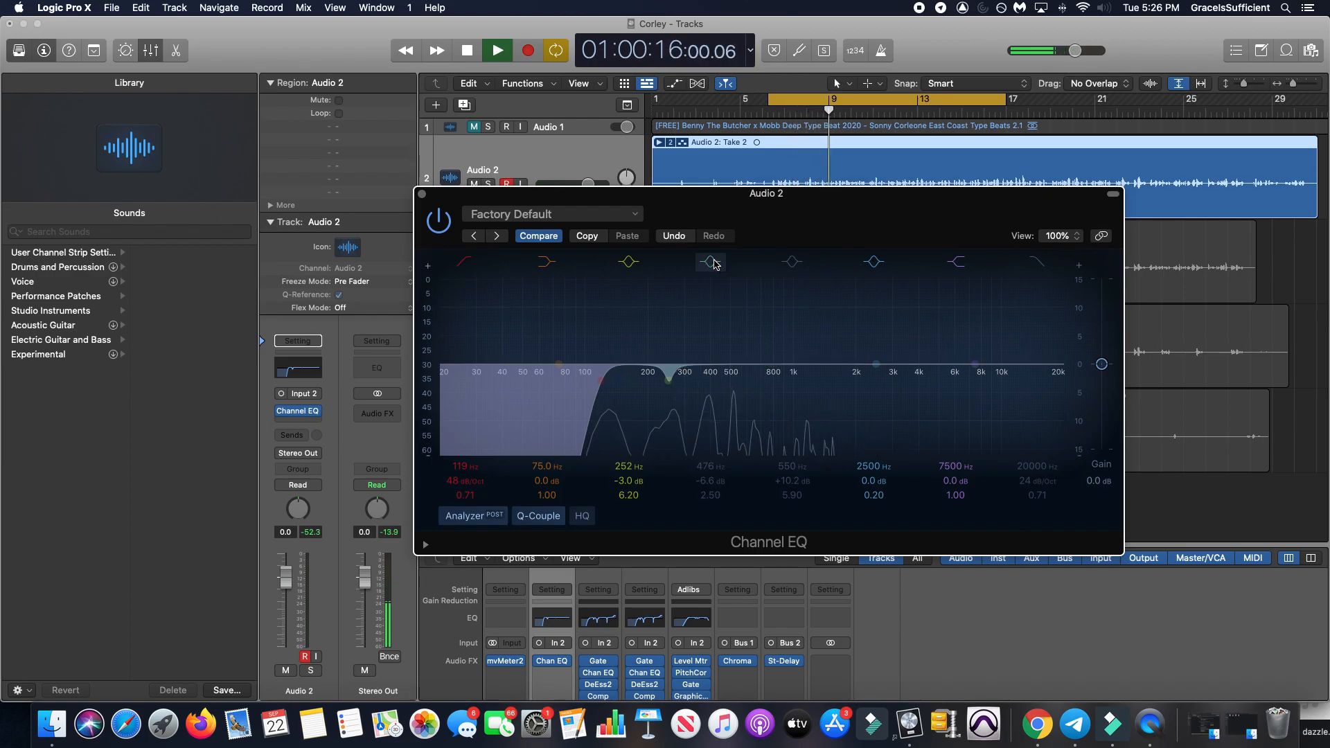
pyautogui.click(712, 262)
pyautogui.press('space')
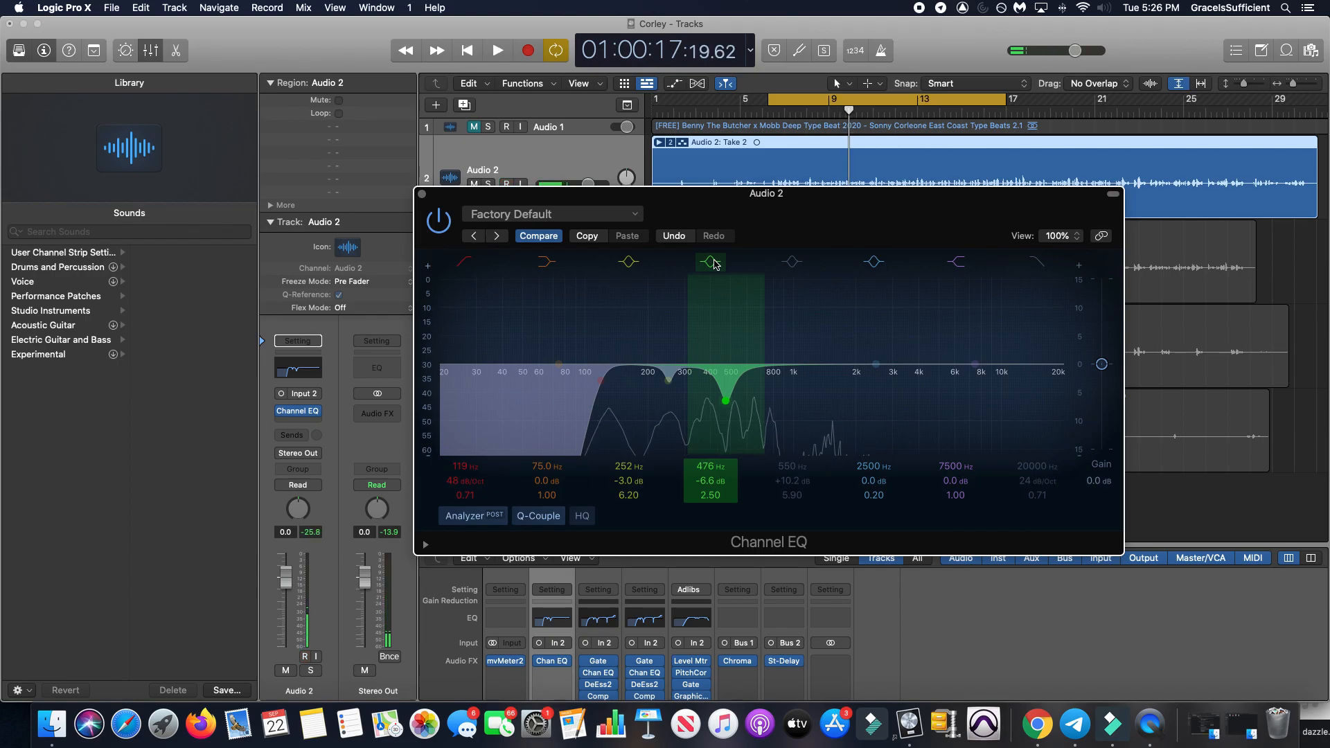
pyautogui.click(712, 262)
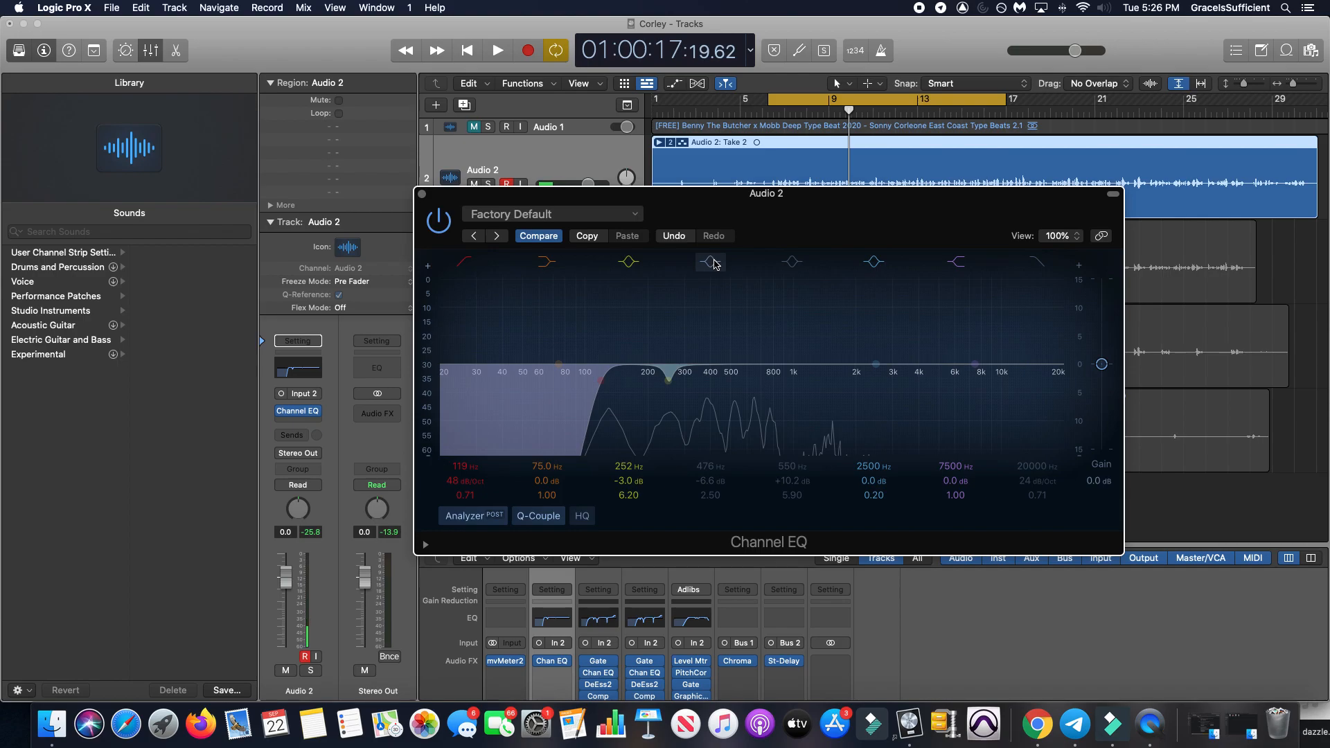
pyautogui.press('space')
pyautogui.press('space')
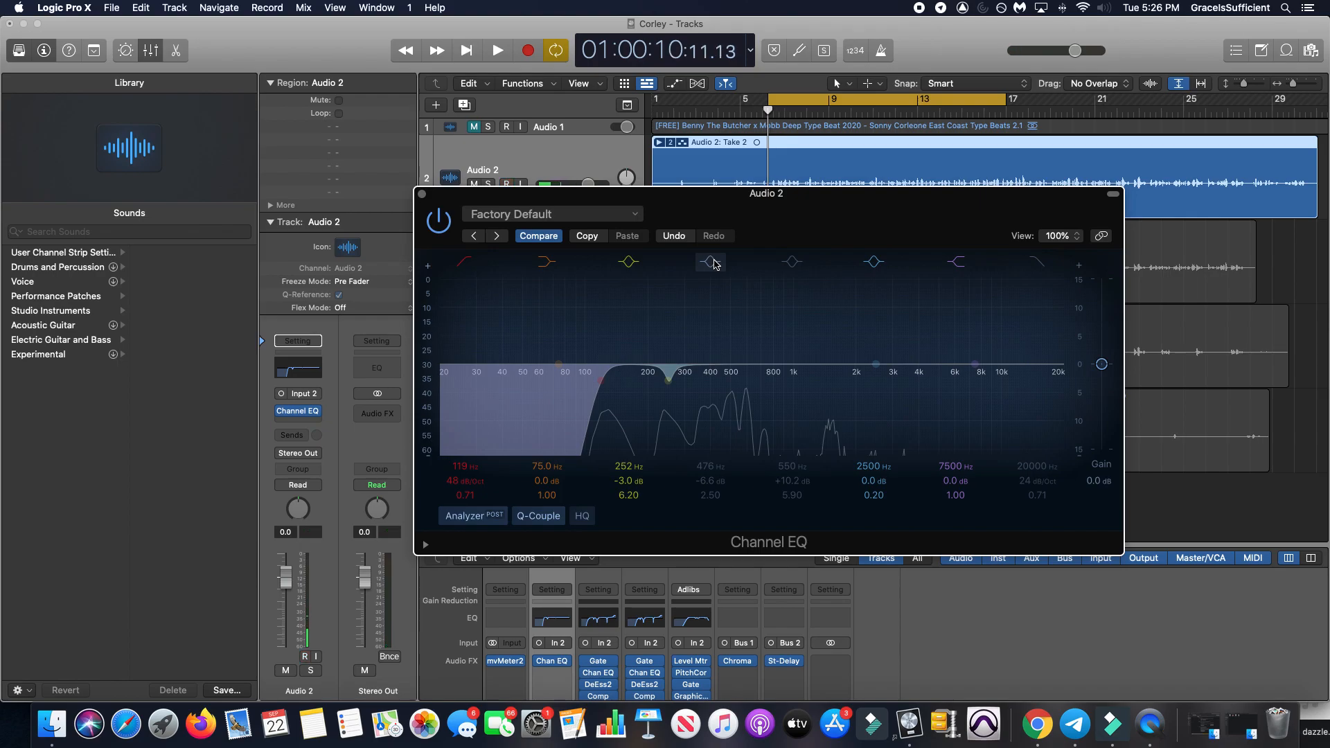
pyautogui.press('space')
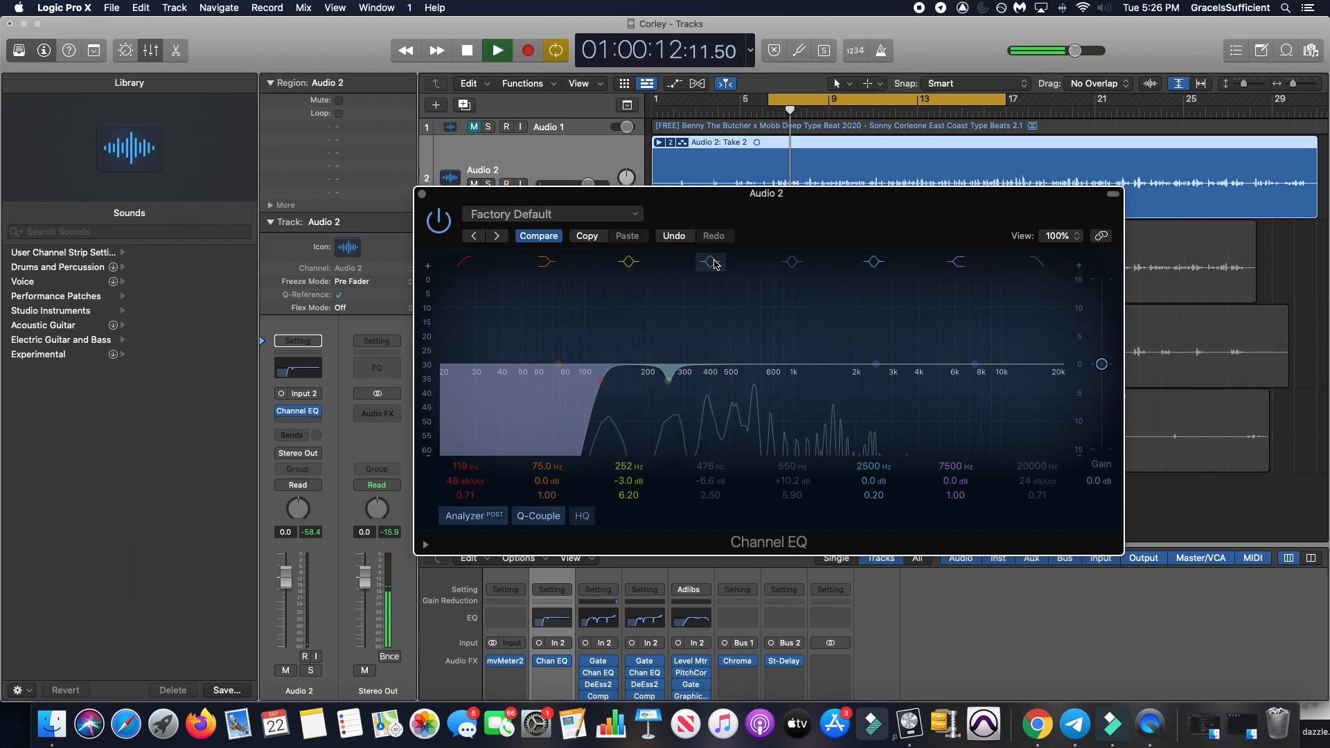
pyautogui.press('space')
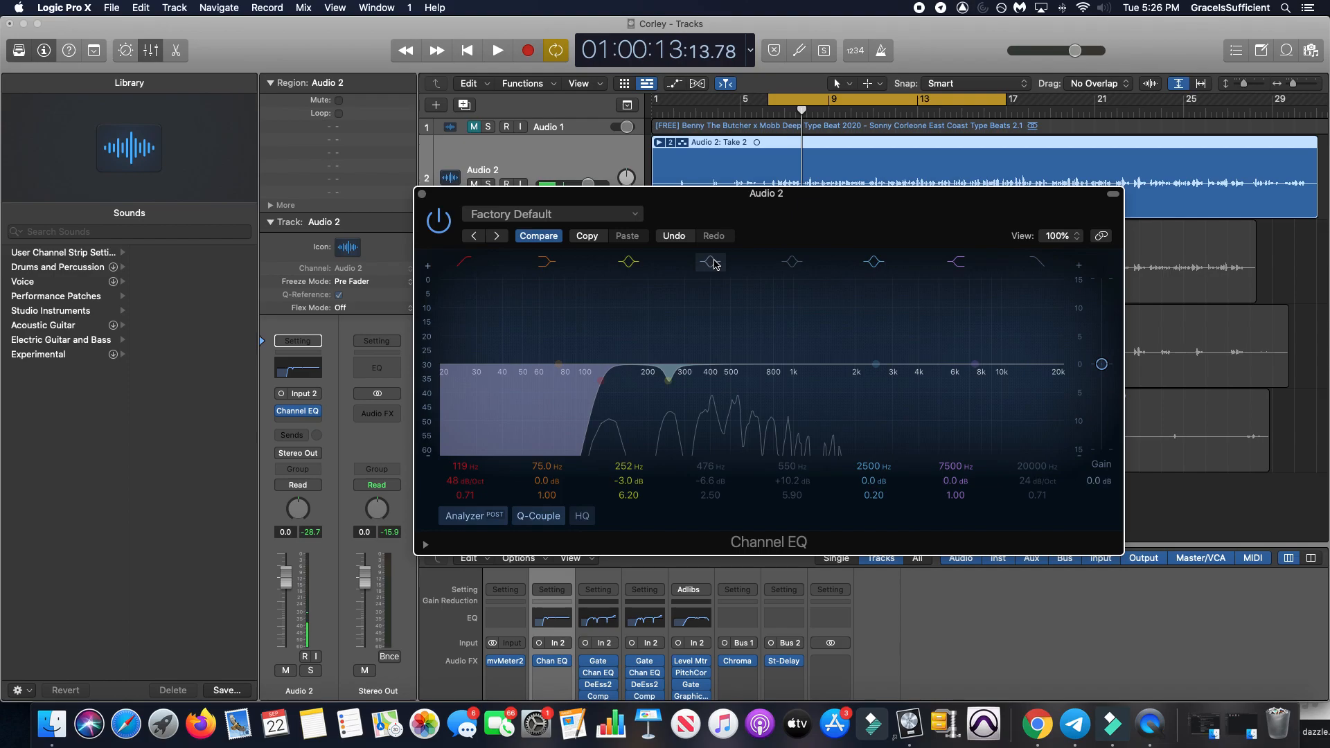
pyautogui.press('space')
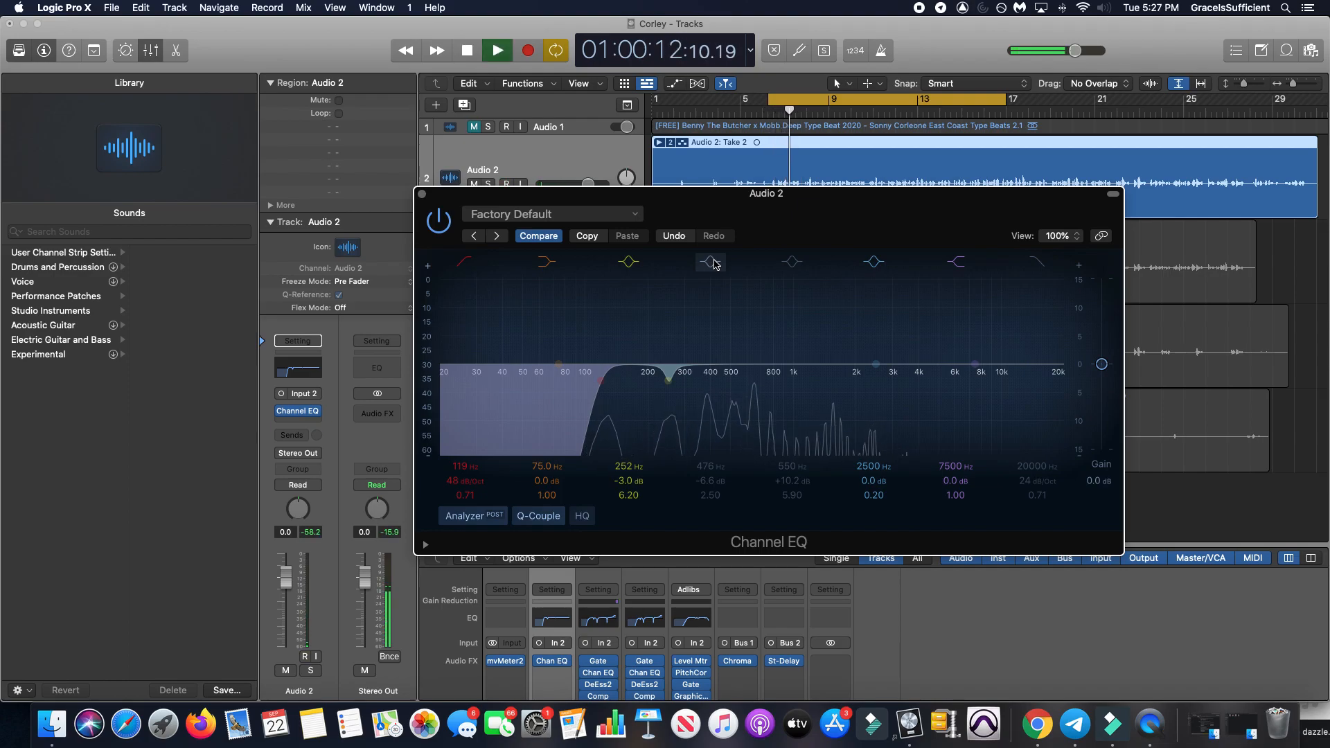
pyautogui.press('space')
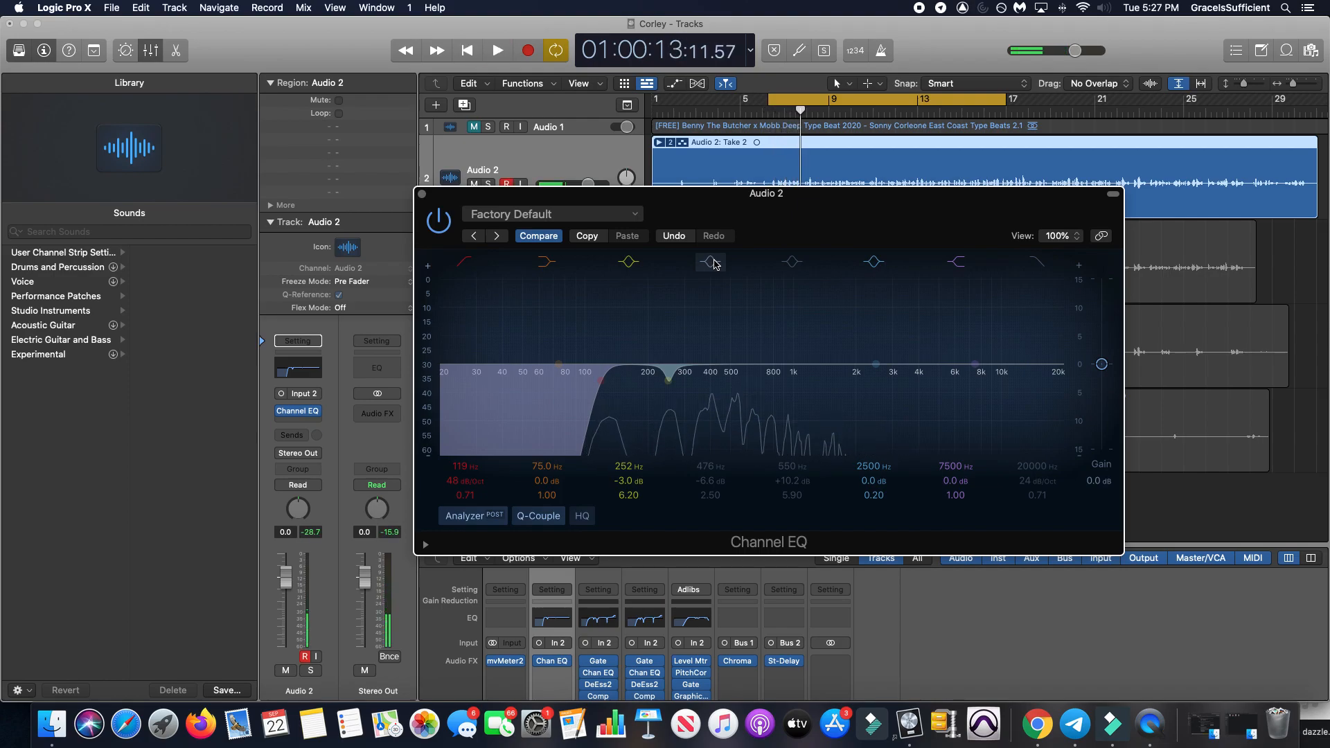
pyautogui.click(711, 262)
pyautogui.press('space')
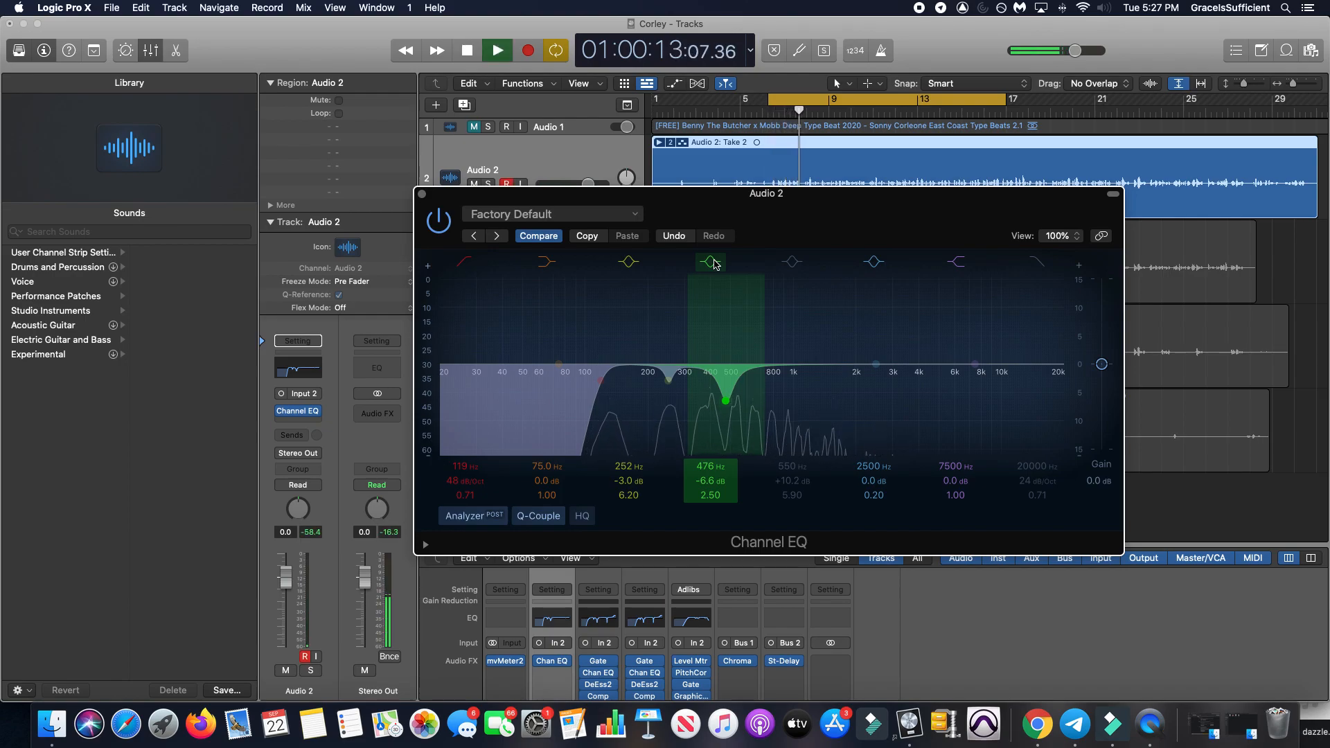
pyautogui.press('space')
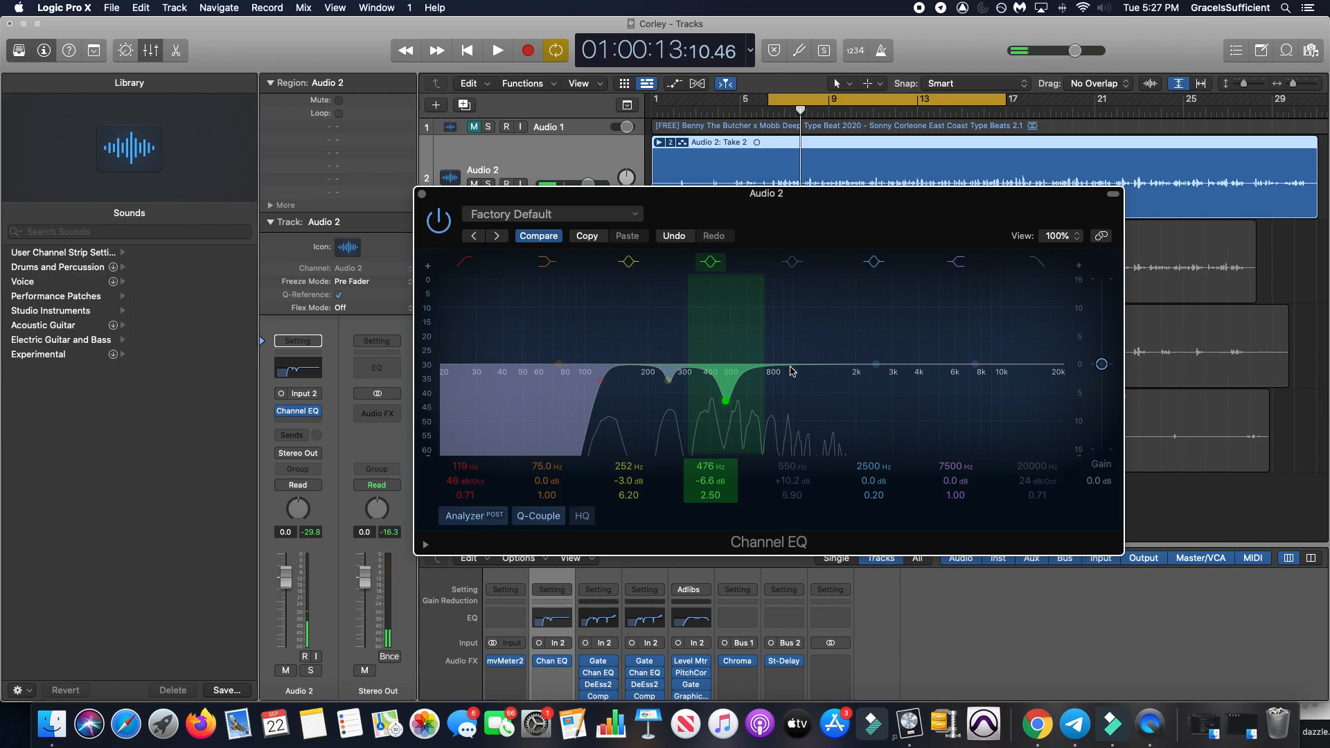
# Step: Sweep the 2500 Hz bell band during playback and set it to 3360 Hz, -2.0 dB and Q 6.20
pyautogui.press('space')
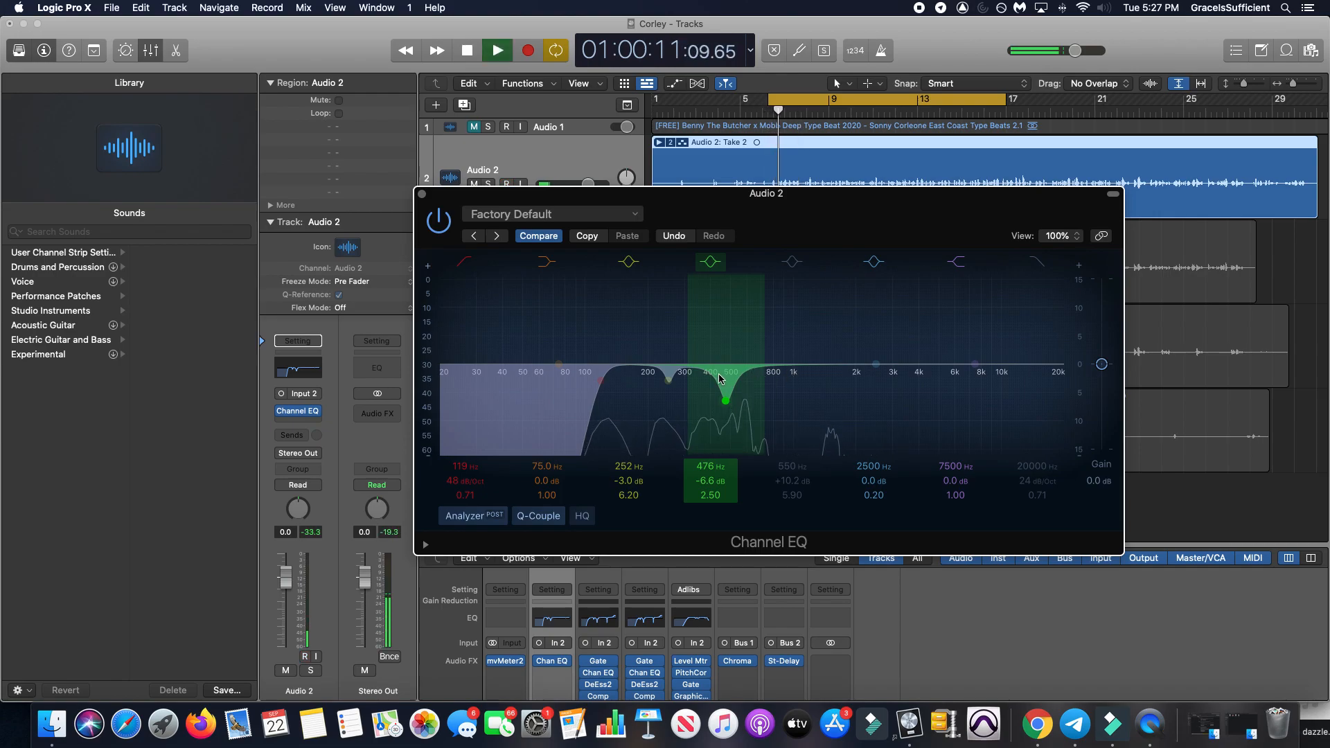
pyautogui.moveTo(876, 364); pyautogui.dragTo(783, 302)
pyautogui.moveTo(873, 495); pyautogui.dragTo(874, 537)
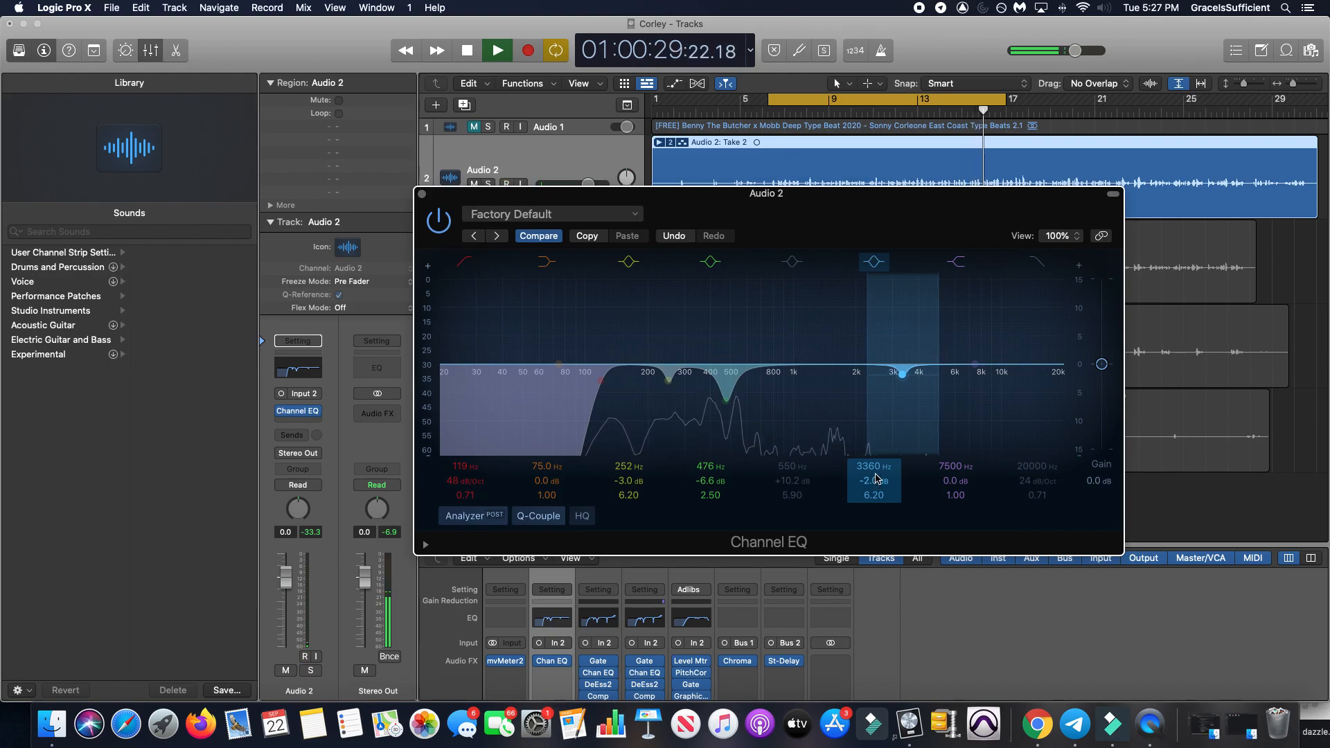
pyautogui.press('space')
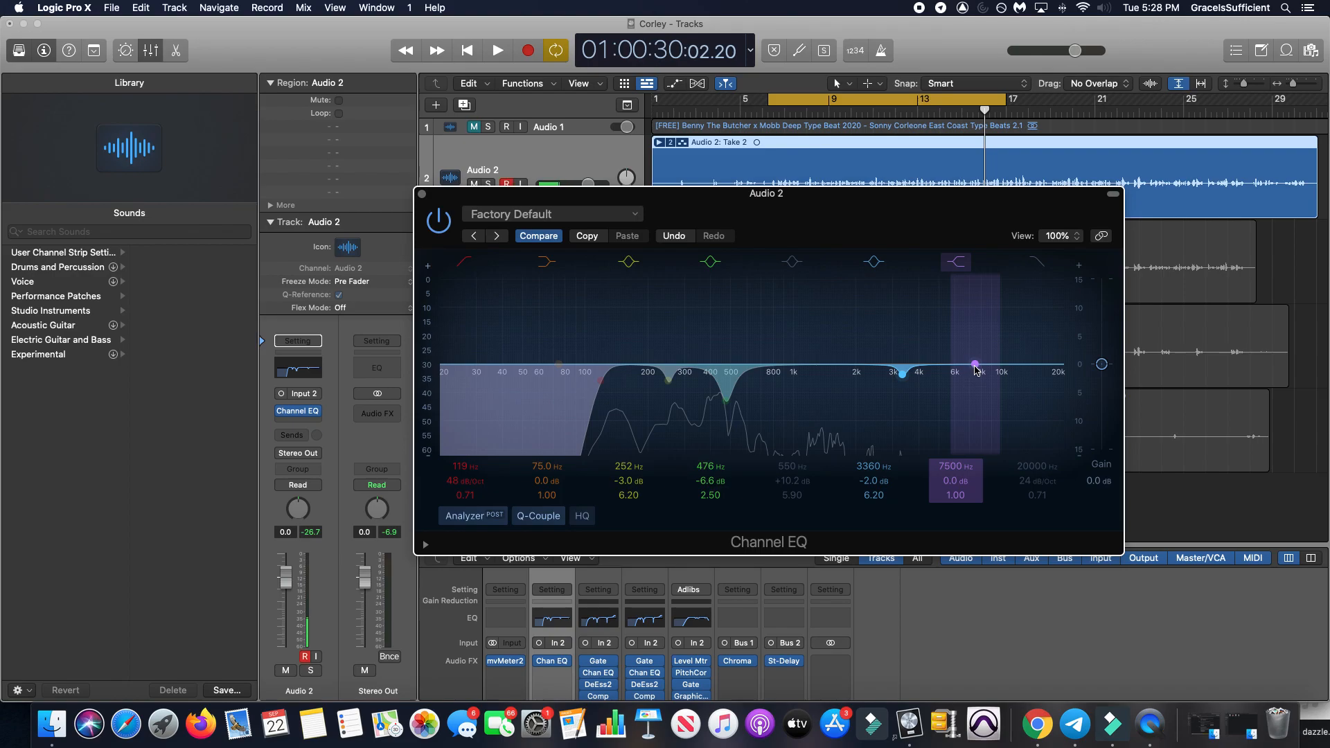
# Step: Move the 7500 Hz high shelf to 12300 Hz and set its gain to +4.0 dB while listening to the vocal
pyautogui.moveTo(976, 368); pyautogui.dragTo(1018, 258)
pyautogui.press('space')
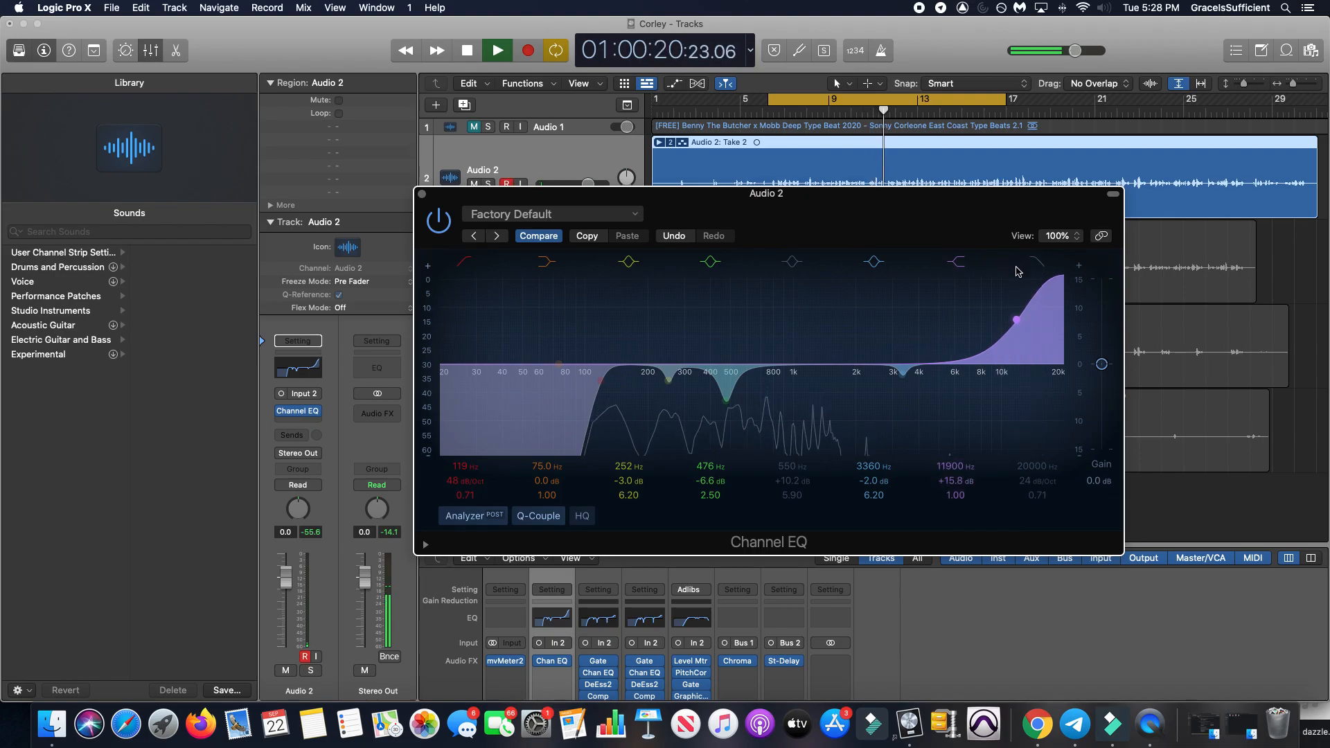
pyautogui.moveTo(1017, 317); pyautogui.dragTo(1020, 403)
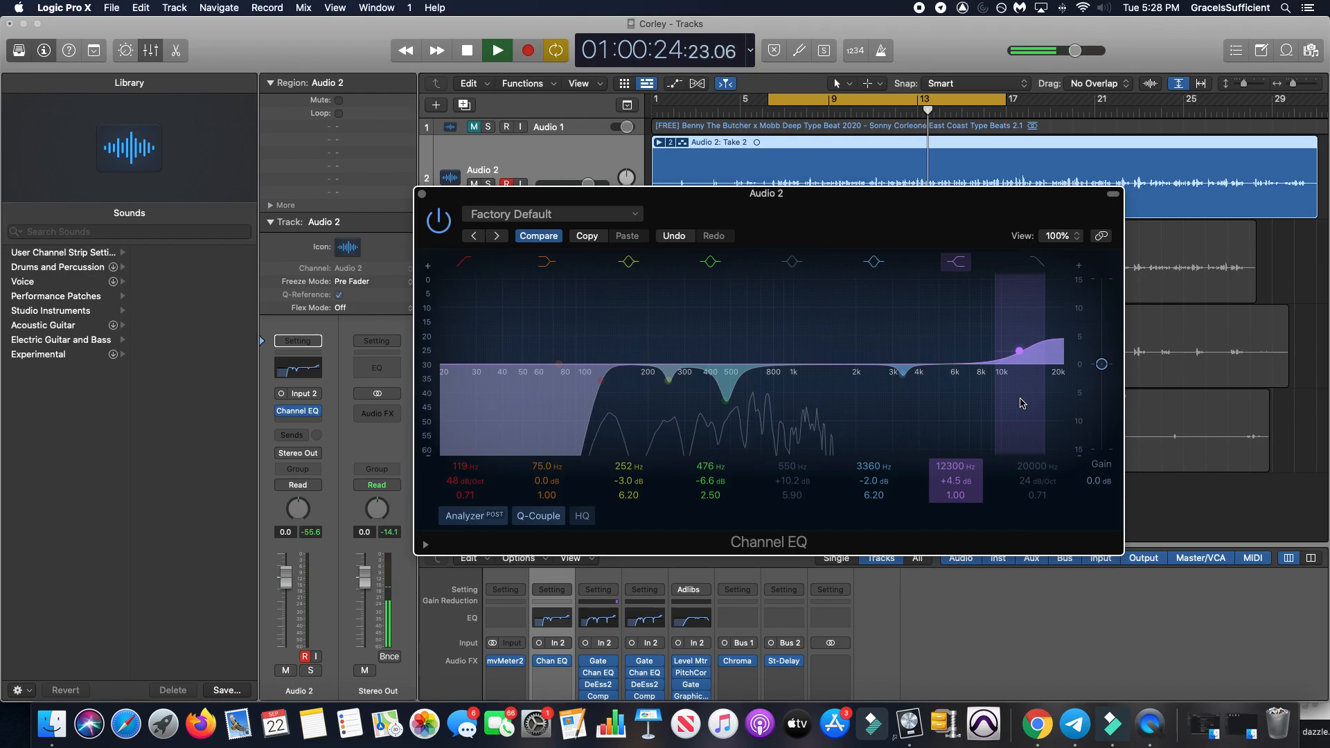
pyautogui.moveTo(1020, 353); pyautogui.dragTo(1020, 357)
pyautogui.press('space')
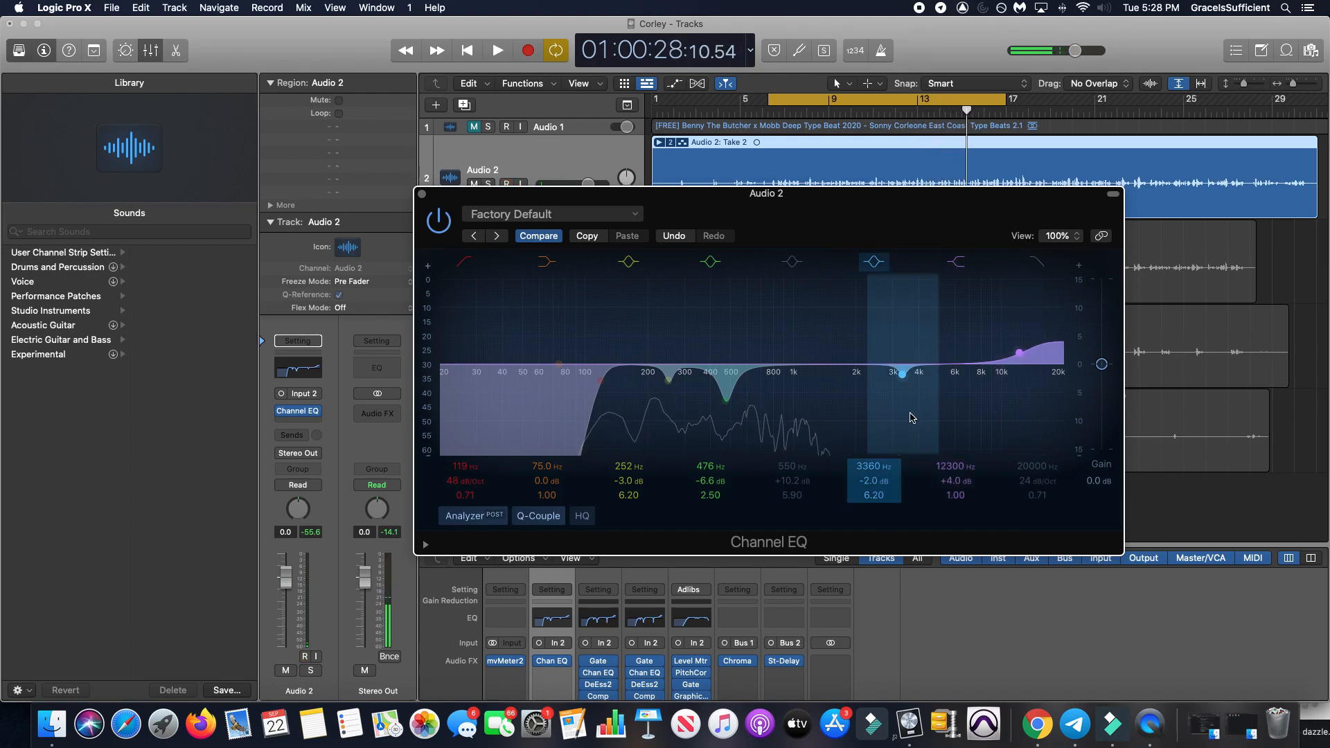